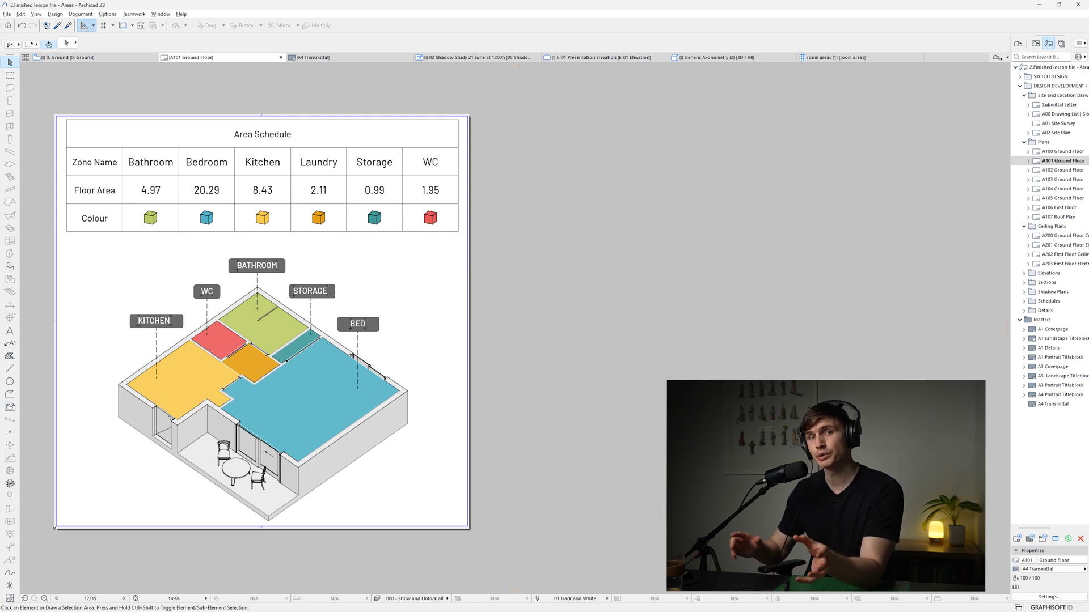
Examine the Bedroom zone on the finished file's ground floor plan and switch to the raw start file's plan.
{"action": "left_click", "coordinate": [59, 58]}
{"action": "left_click", "coordinate": [339, 261]}
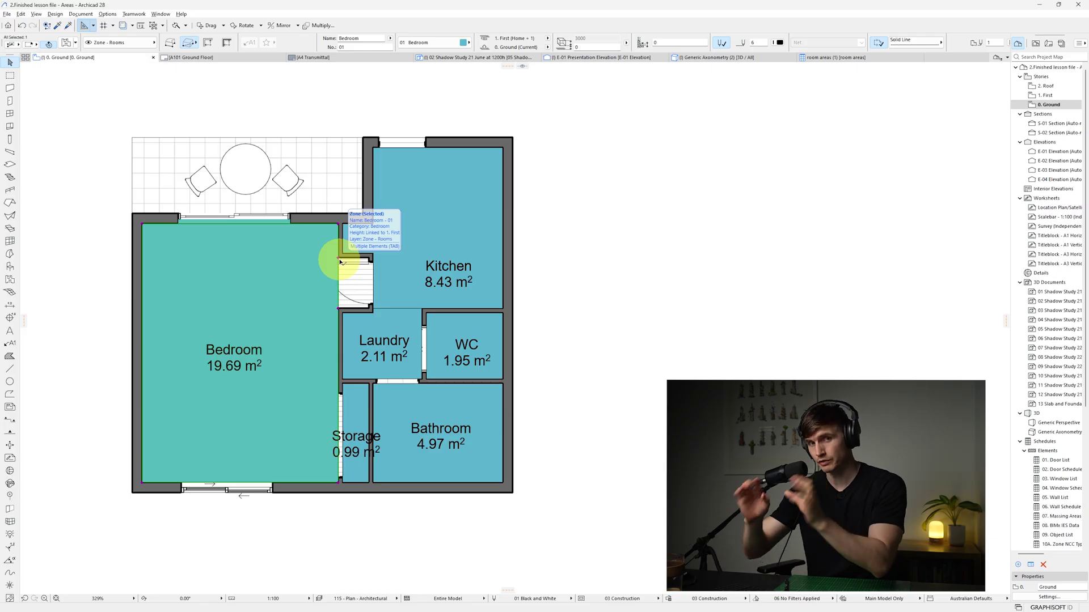
{"action": "key", "text": "ctrl+Tab"}
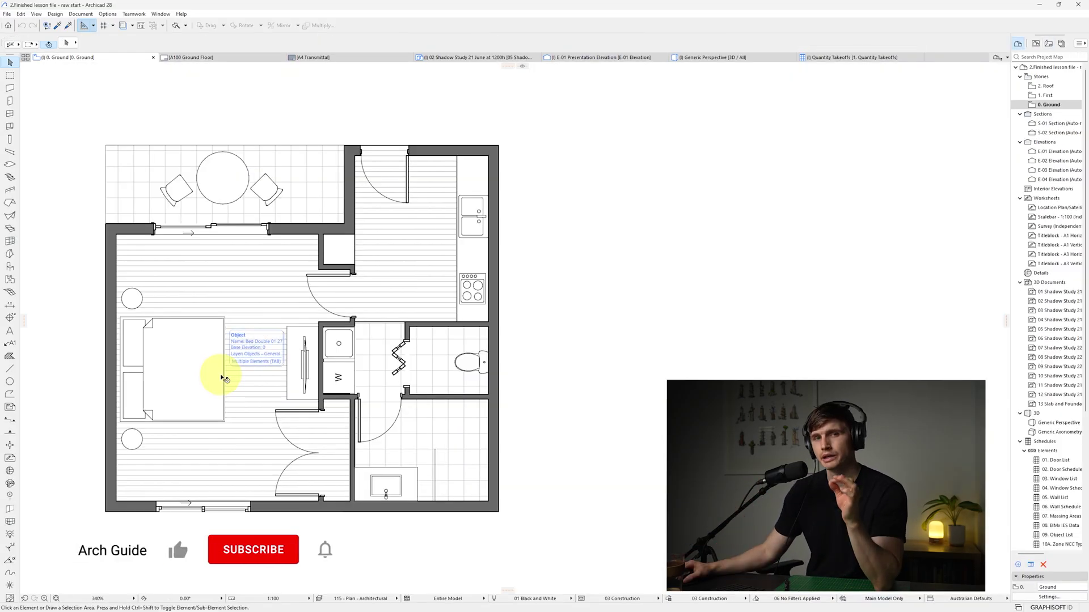
{"action": "left_click", "coordinate": [221, 377]}
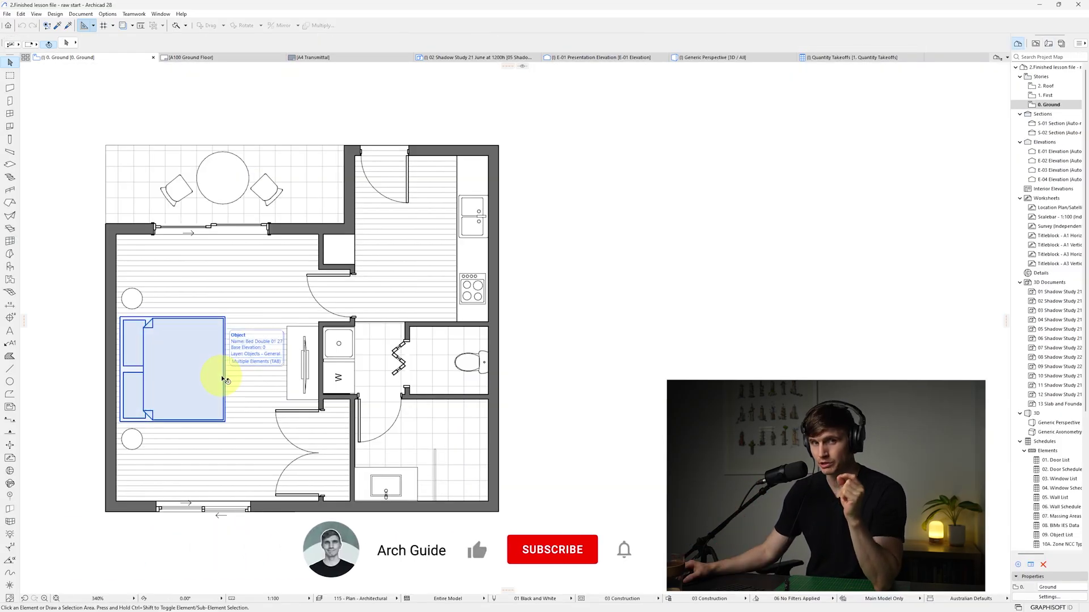
{"action": "key", "text": "Escape"}
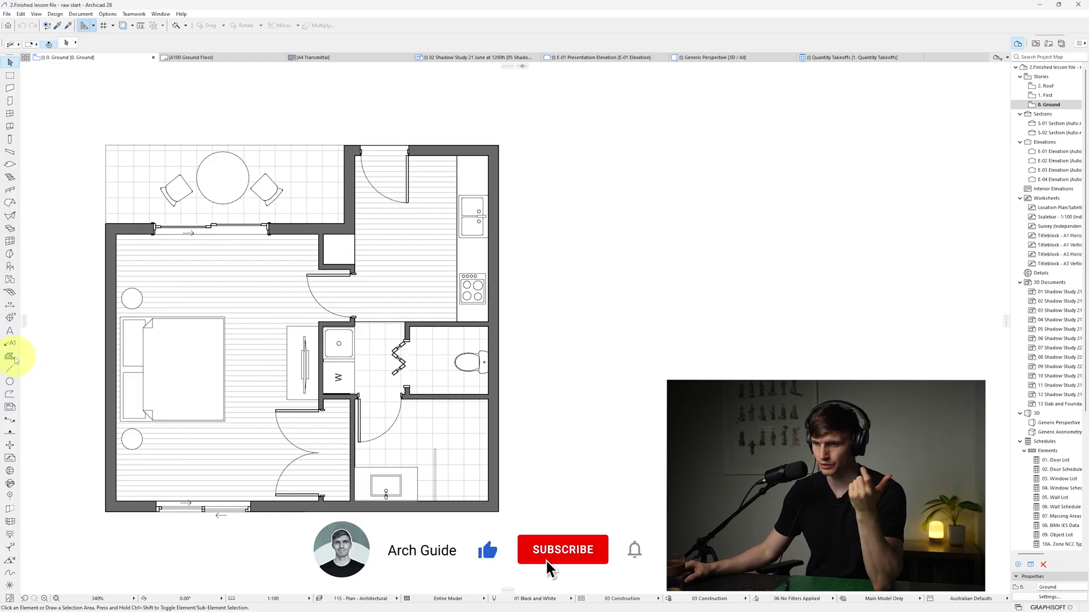
Draw a 1000 × 1000 mm rectangular fill in the empty space beside the kitchen and show its area text.
{"action": "left_click", "coordinate": [10, 356]}
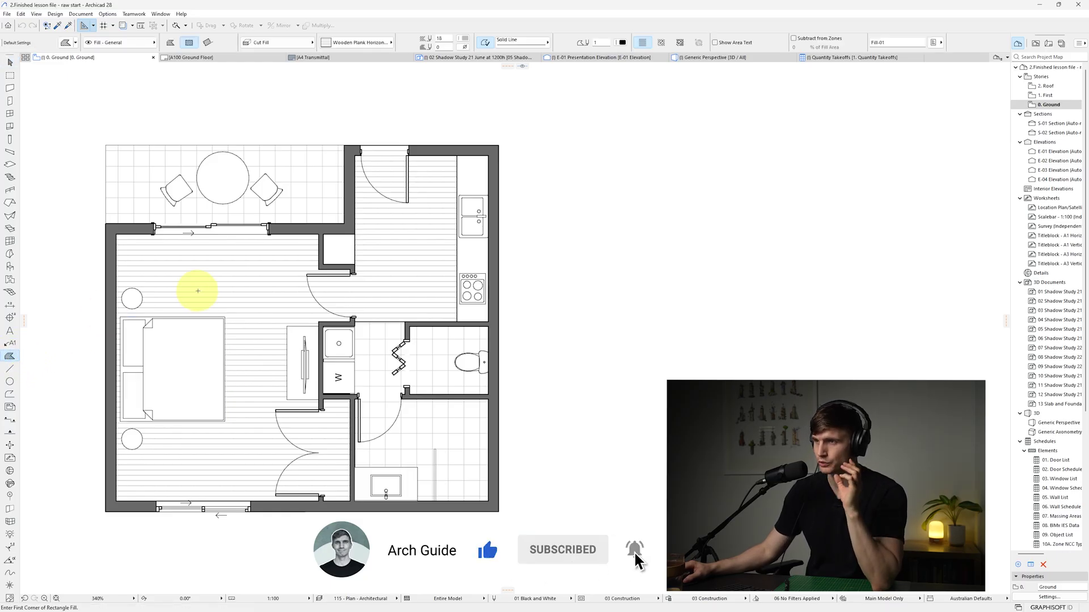
{"action": "left_click", "coordinate": [553, 276]}
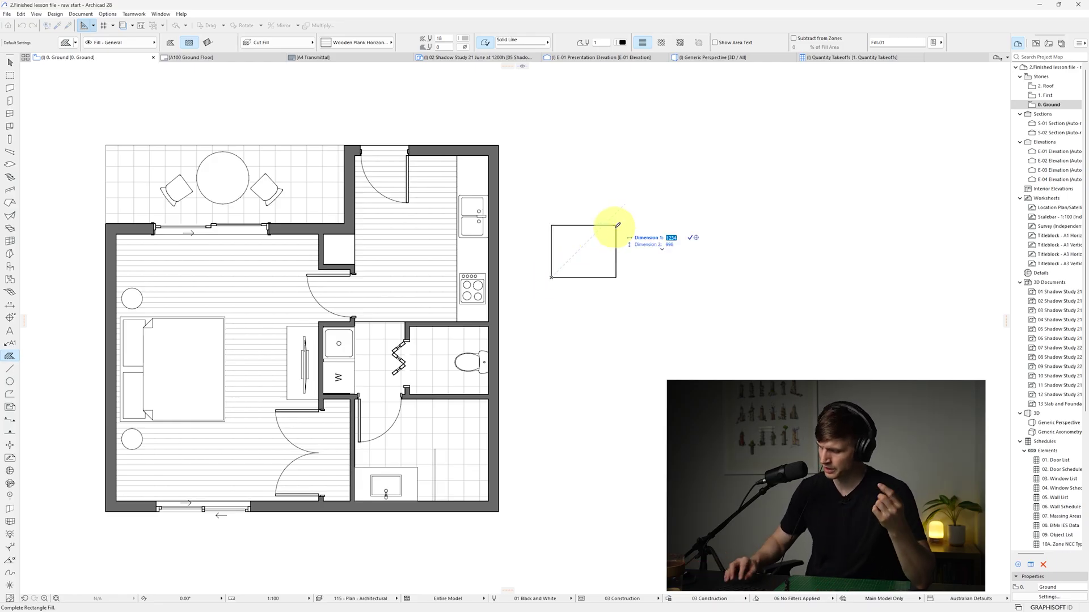
{"action": "type", "text": "1000"}
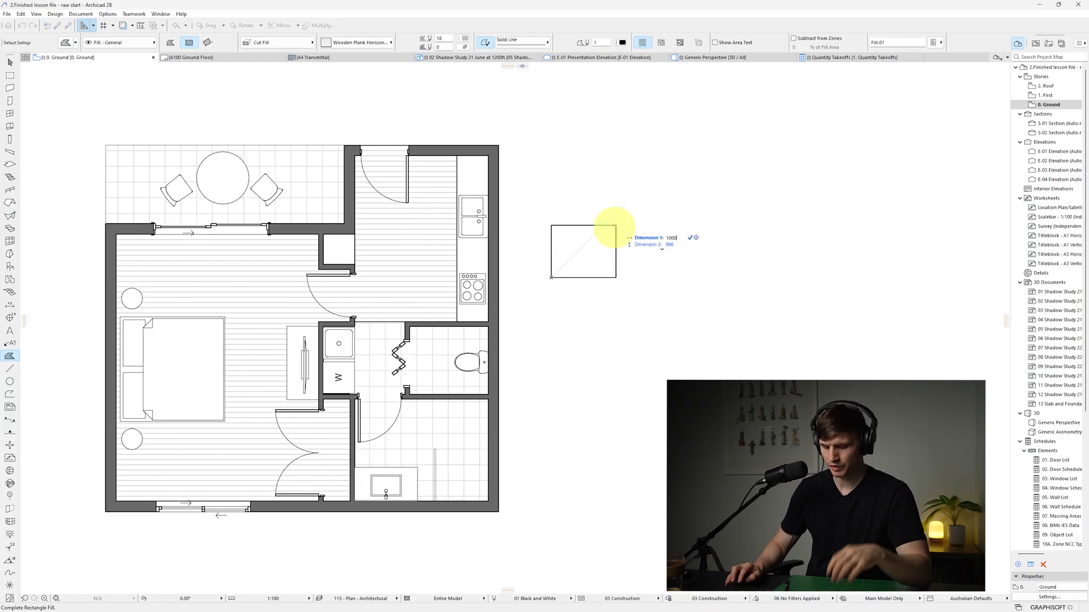
{"action": "key", "text": "Tab"}
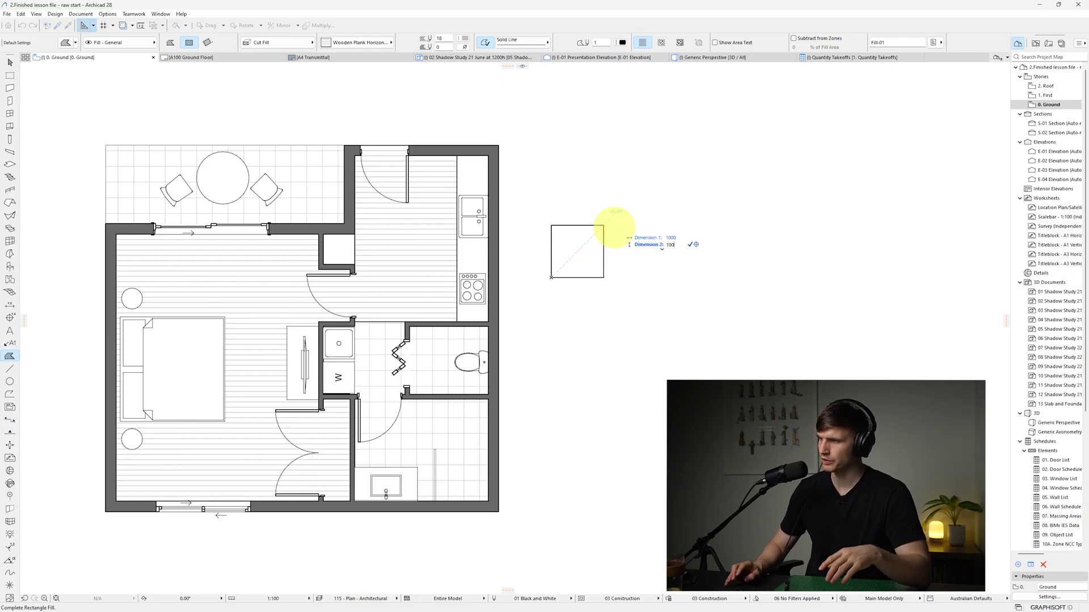
{"action": "type", "text": "1000"}
{"action": "key", "text": "Return"}
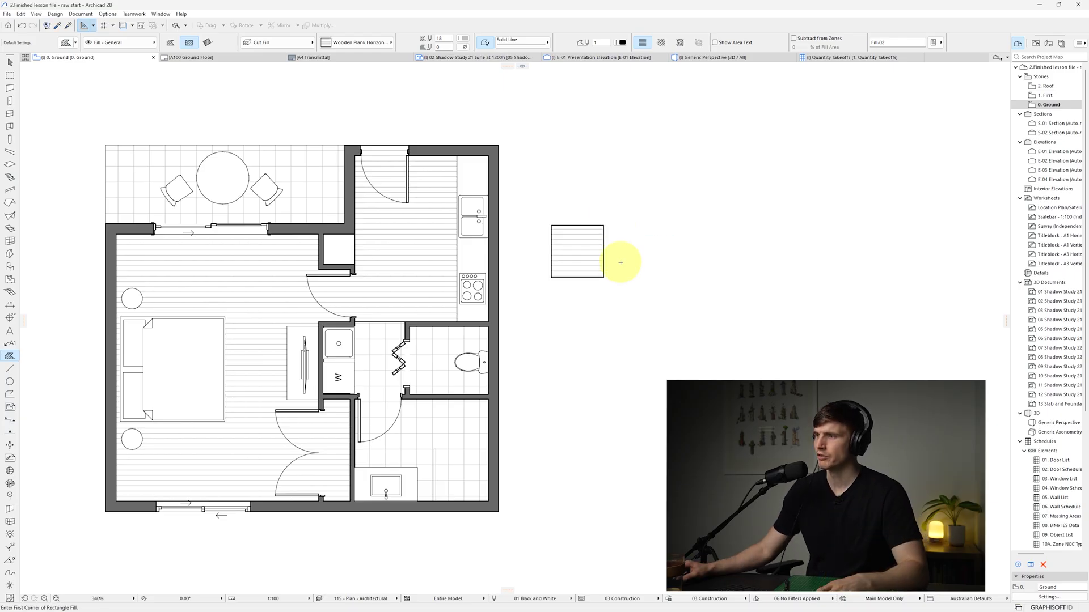
{"action": "key", "text": "Escape"}
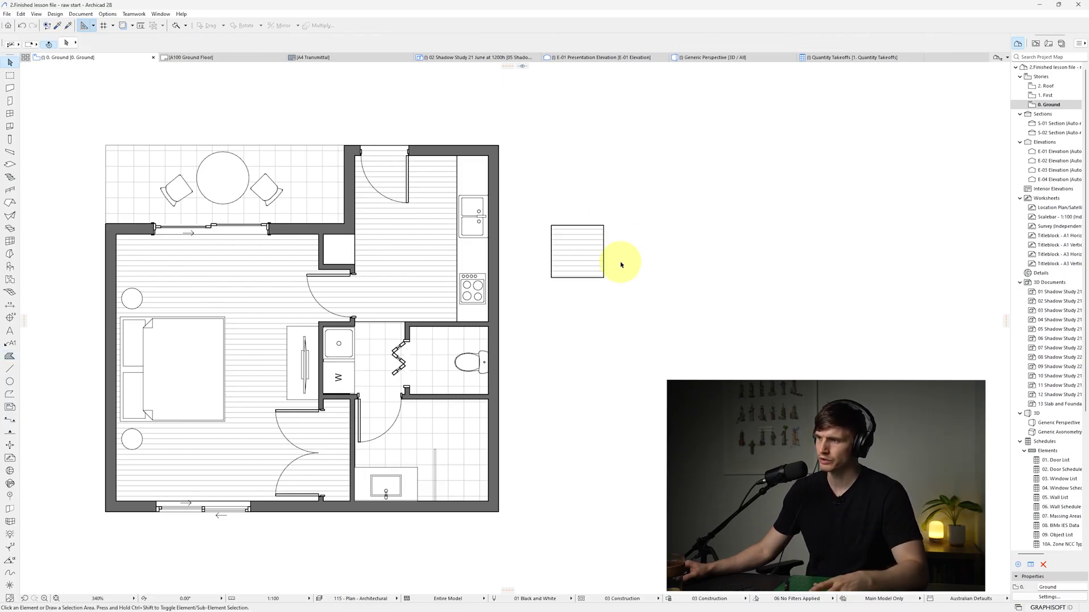
{"action": "left_click", "coordinate": [584, 253]}
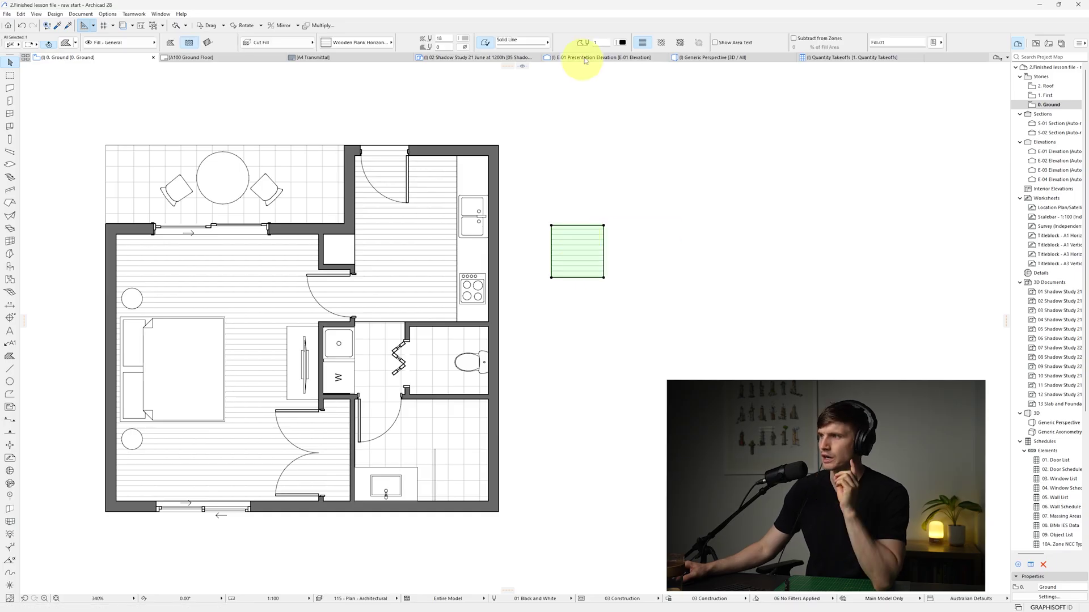
{"action": "left_click", "coordinate": [715, 43]}
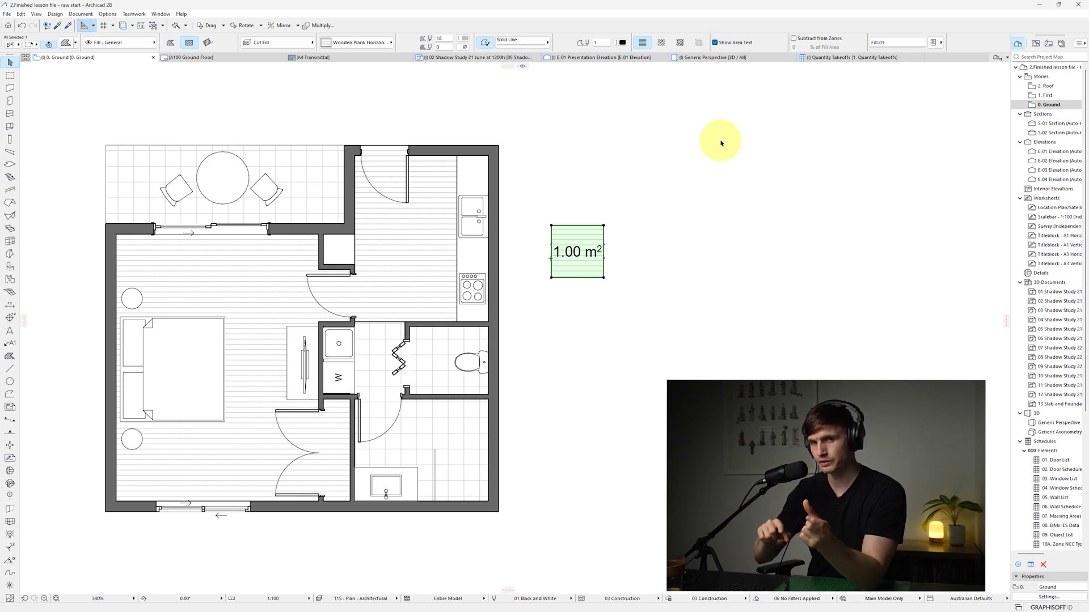
Offset the square fill's upper edge outward by 500 mm and delete the fill.
{"action": "left_click", "coordinate": [590, 226]}
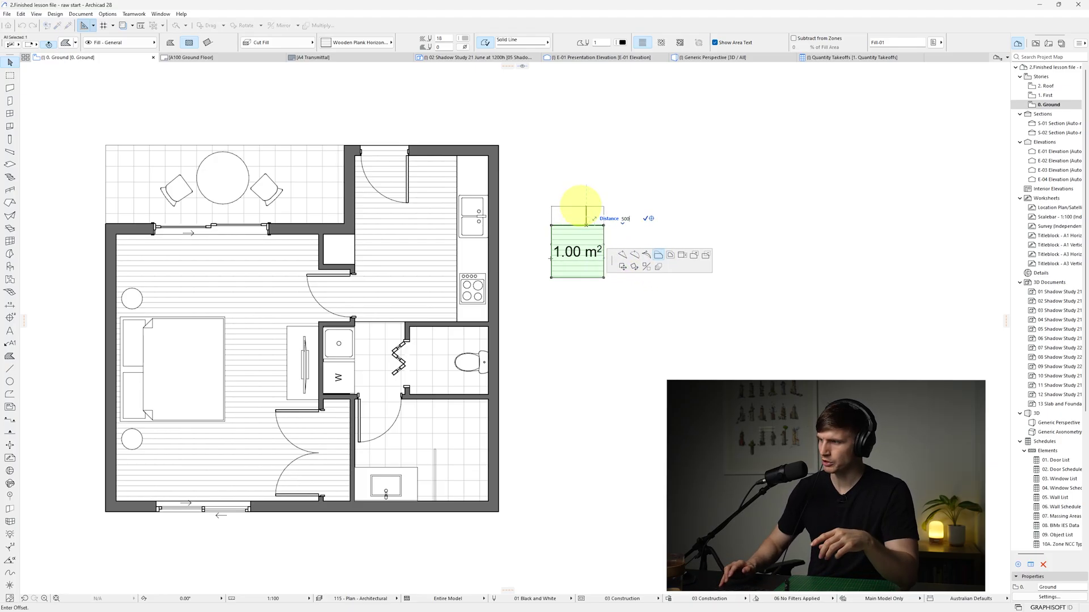
{"action": "left_click", "coordinate": [585, 199]}
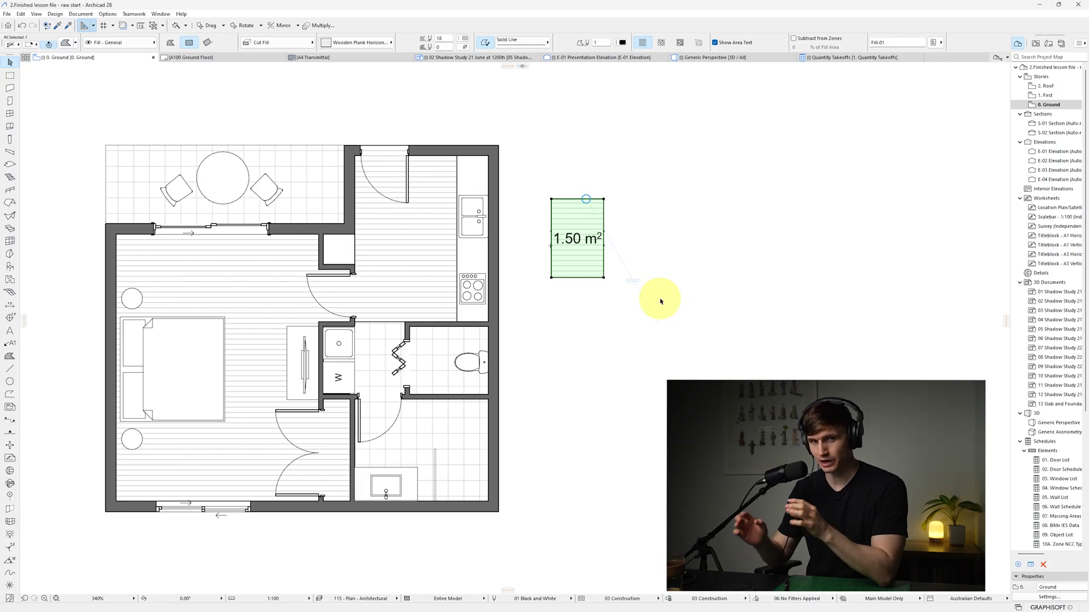
{"action": "key", "text": "Delete"}
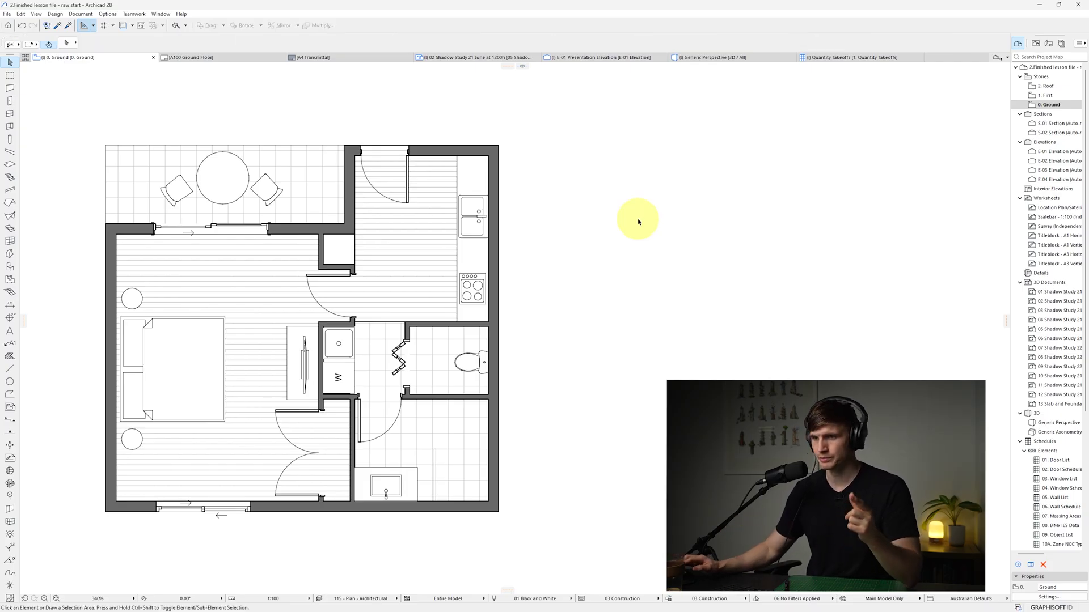
Draw a 1000 × 1000 mm rectangular zone in the empty space beside the floor plan and place its stamp inside.
{"action": "left_click", "coordinate": [11, 280]}
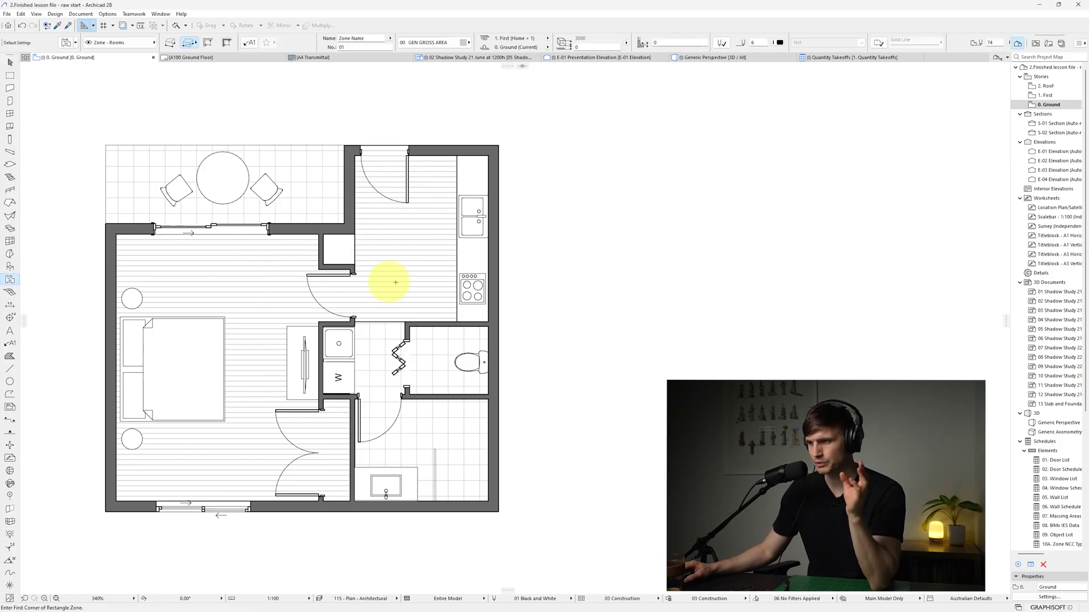
{"action": "left_click", "coordinate": [555, 304]}
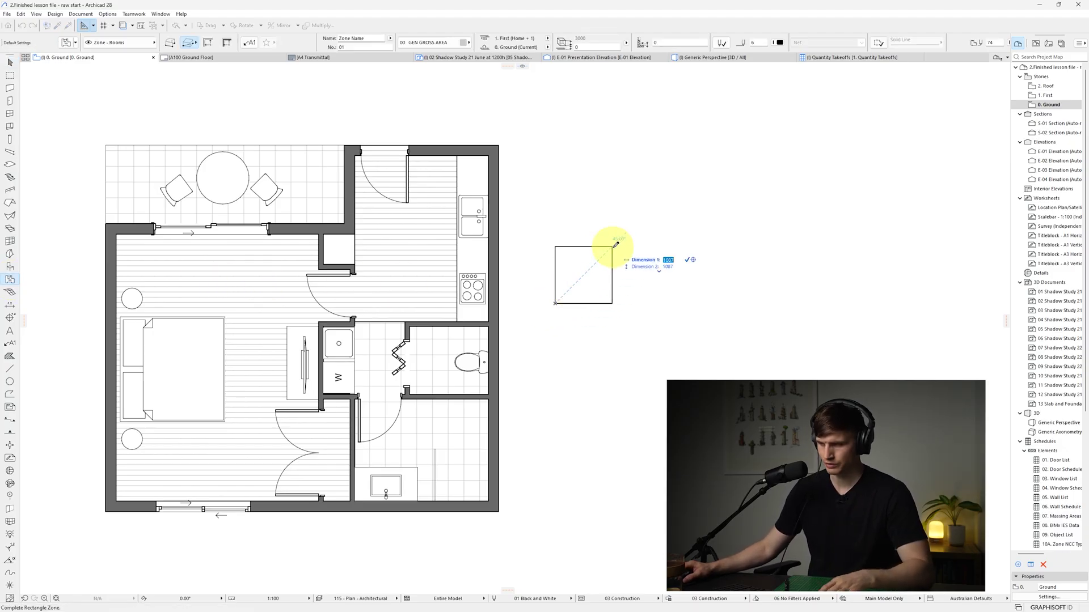
{"action": "type", "text": "1000"}
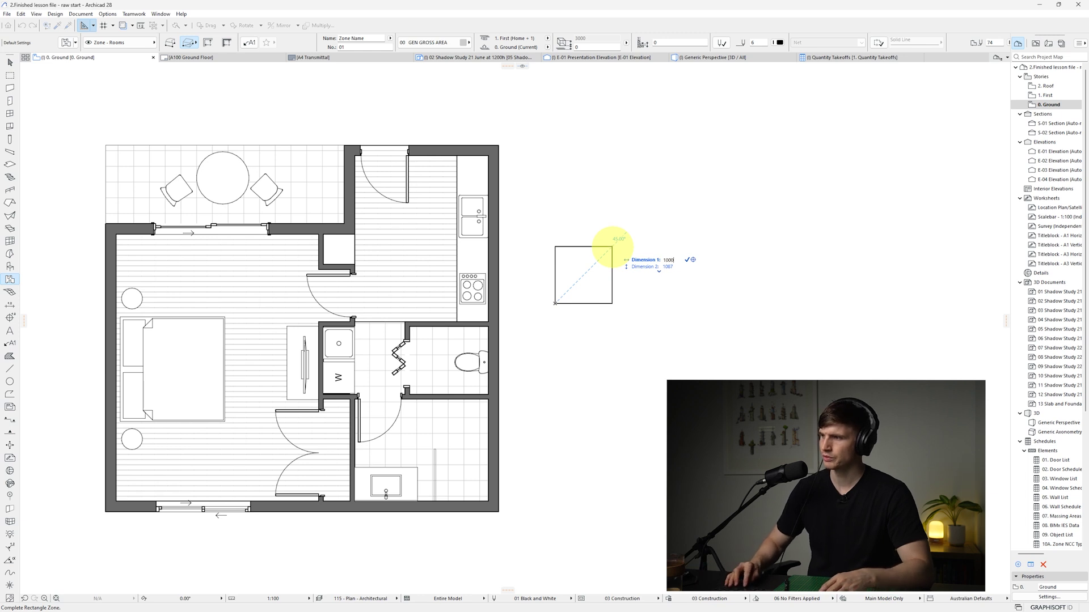
{"action": "key", "text": "Tab"}
{"action": "type", "text": "1000"}
{"action": "key", "text": "Return"}
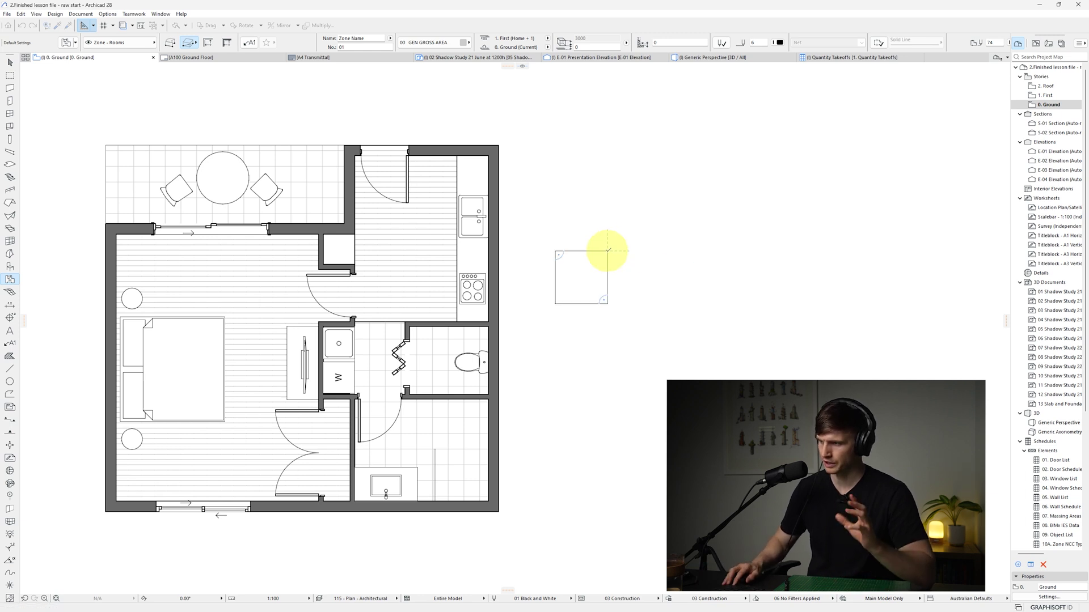
{"action": "left_click", "coordinate": [586, 271]}
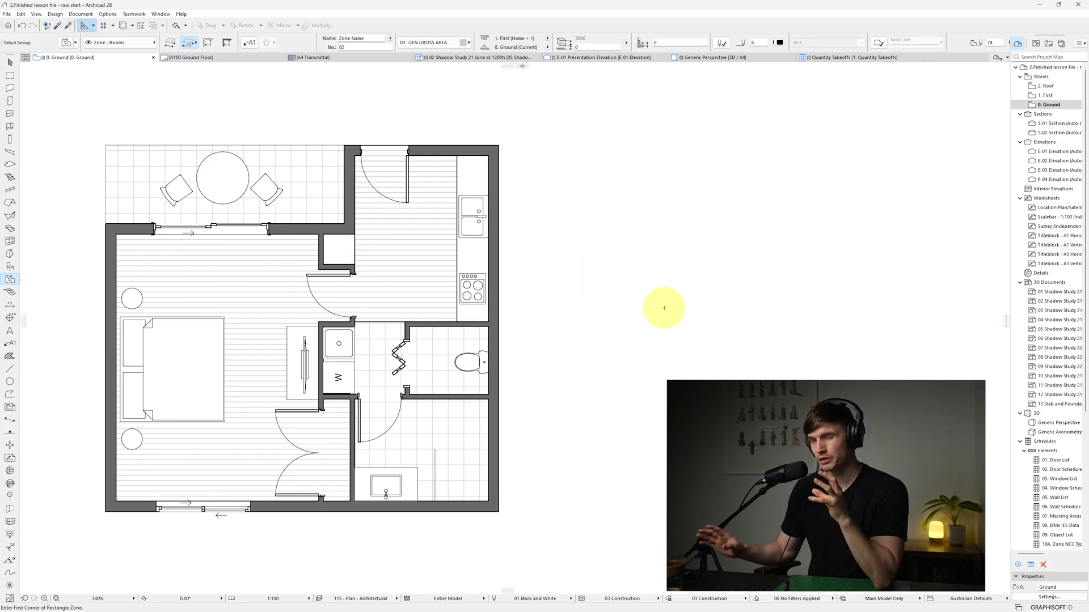
Select the new zone and set the floor plan's graphic override combination to No Overrides.
{"action": "key", "text": "ctrl+a"}
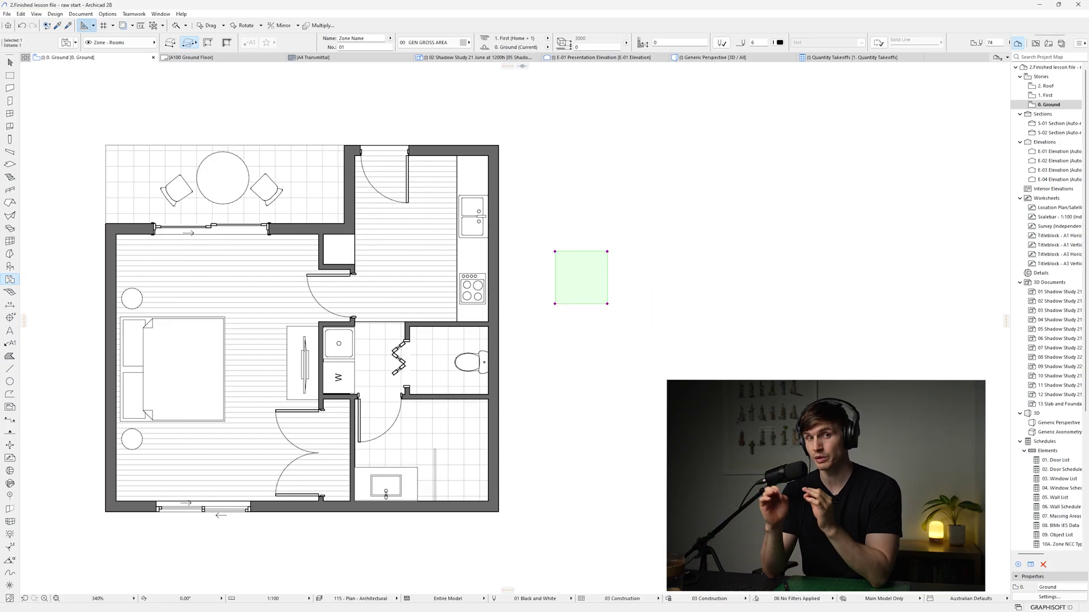
{"action": "left_click", "coordinate": [80, 14]}
{"action": "mouse_move", "coordinate": [122, 90]}
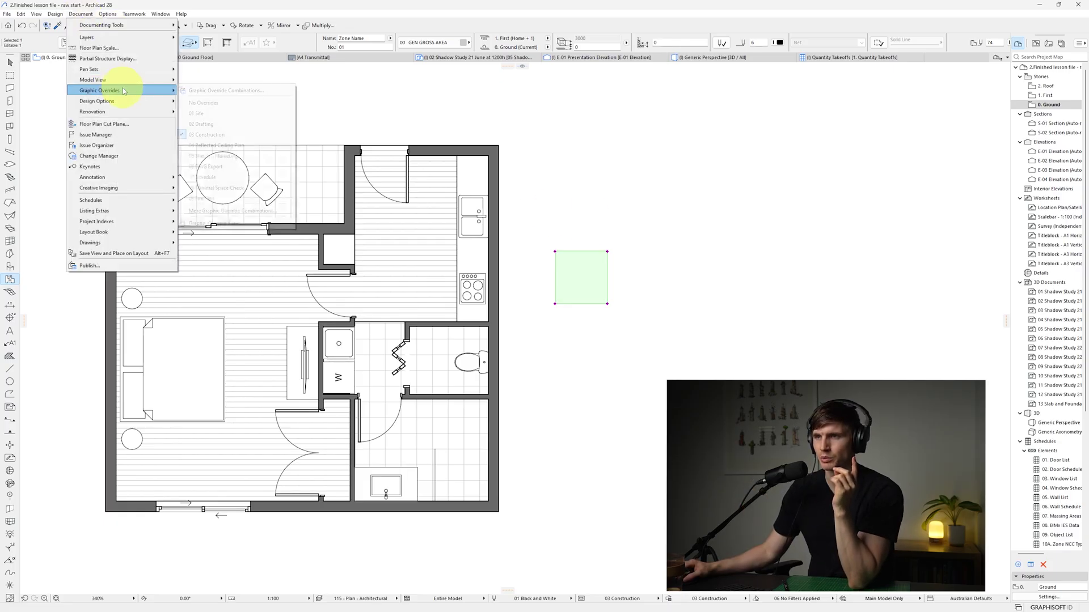
{"action": "left_click", "coordinate": [215, 103]}
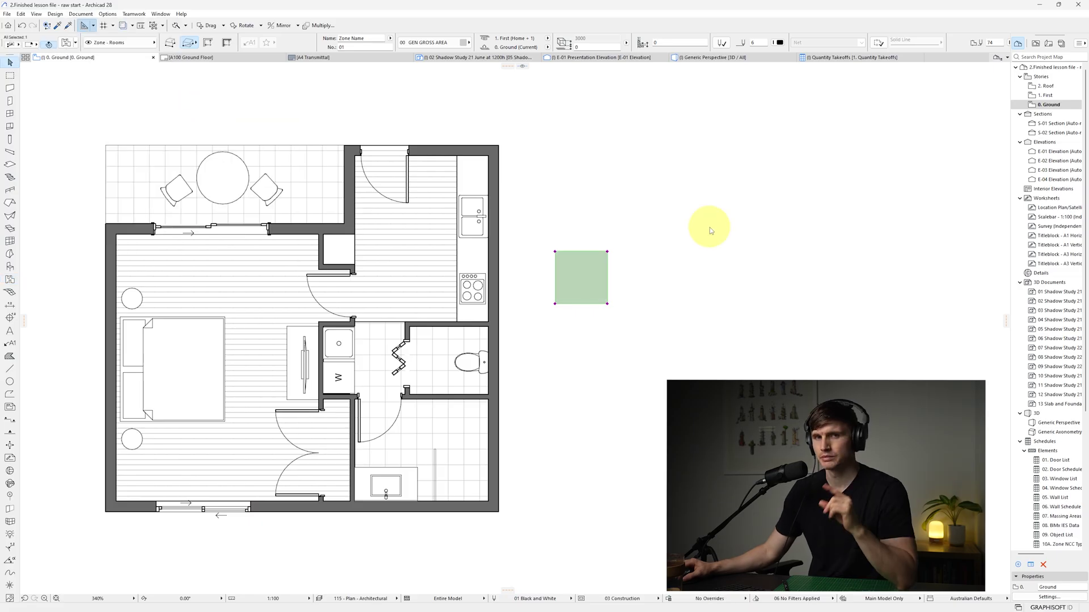
Turn on Show Zone Stamps in the 03 Construction model view combination.
{"action": "left_click", "coordinate": [89, 17]}
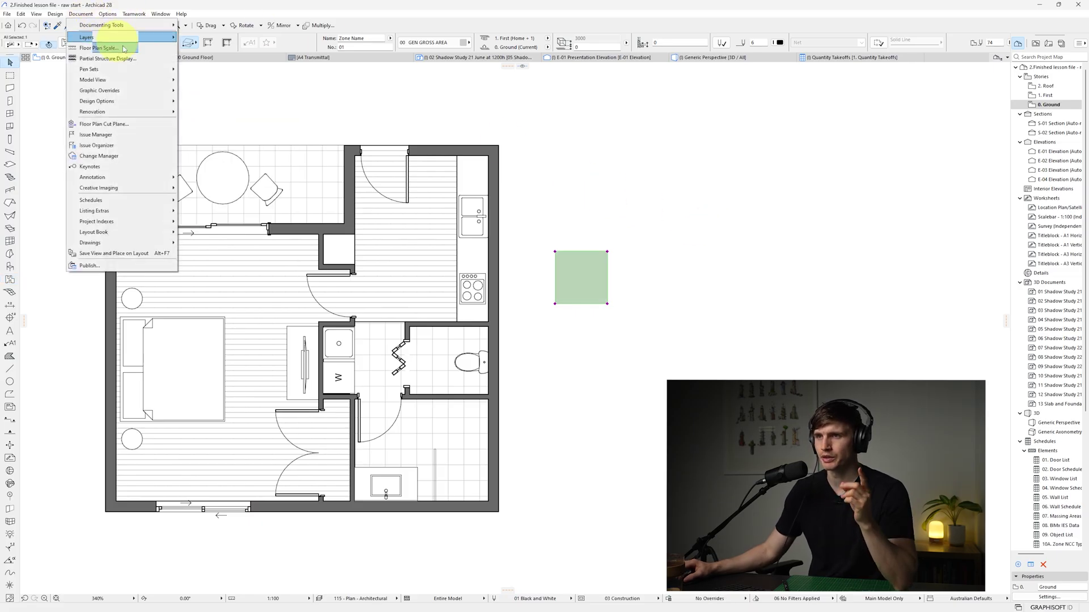
{"action": "mouse_move", "coordinate": [146, 80]}
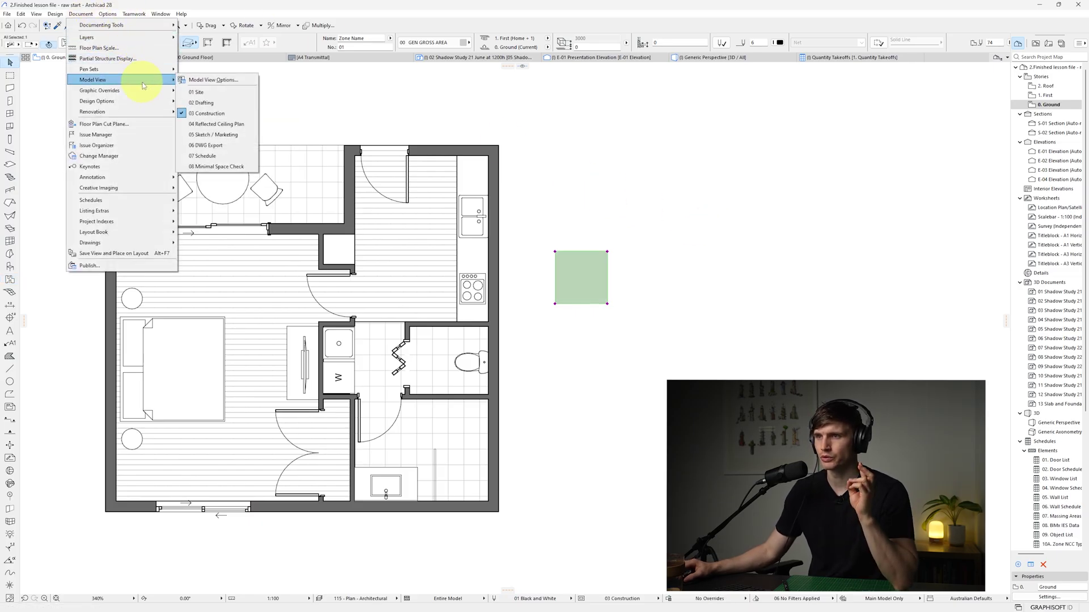
{"action": "left_click", "coordinate": [215, 80]}
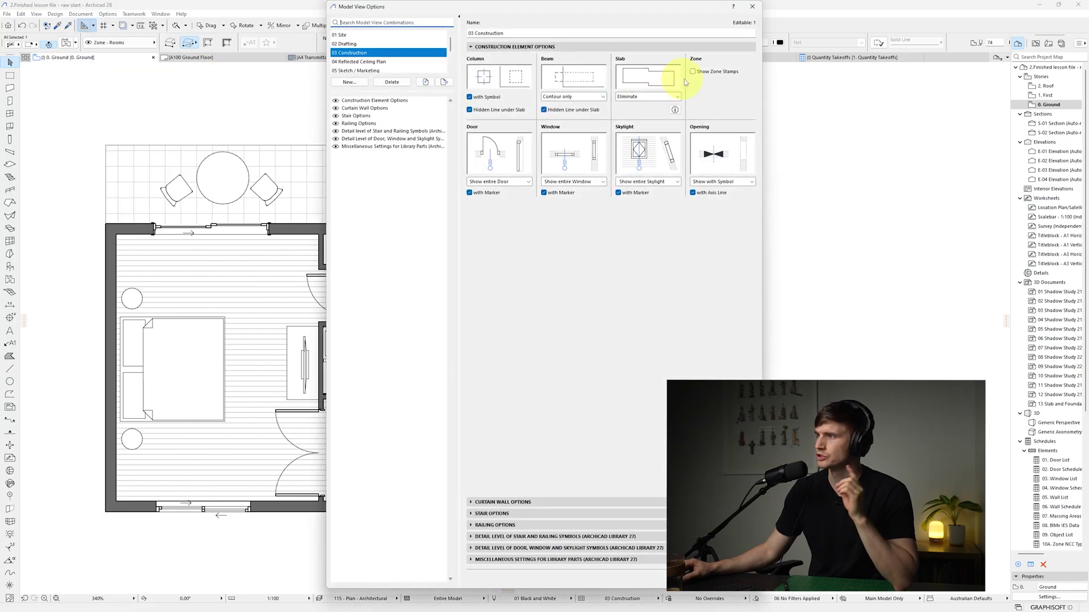
{"action": "left_click", "coordinate": [694, 73]}
{"action": "left_click_drag", "start_coordinate": [688, 8], "coordinate": [555, 13]}
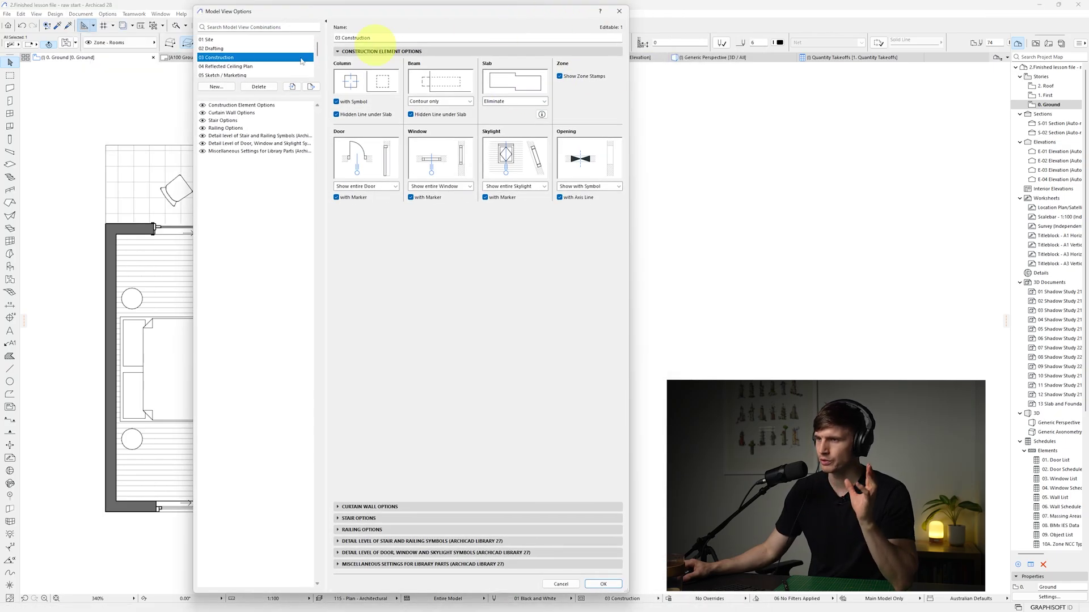
{"action": "left_click", "coordinate": [222, 41]}
{"action": "left_click", "coordinate": [569, 80]}
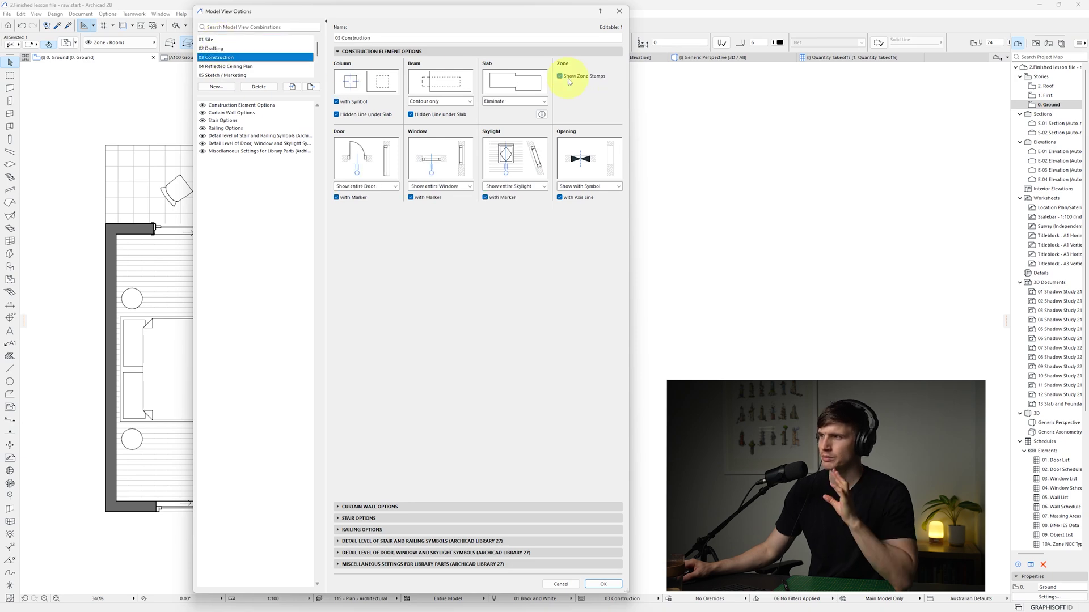
{"action": "left_click", "coordinate": [603, 584]}
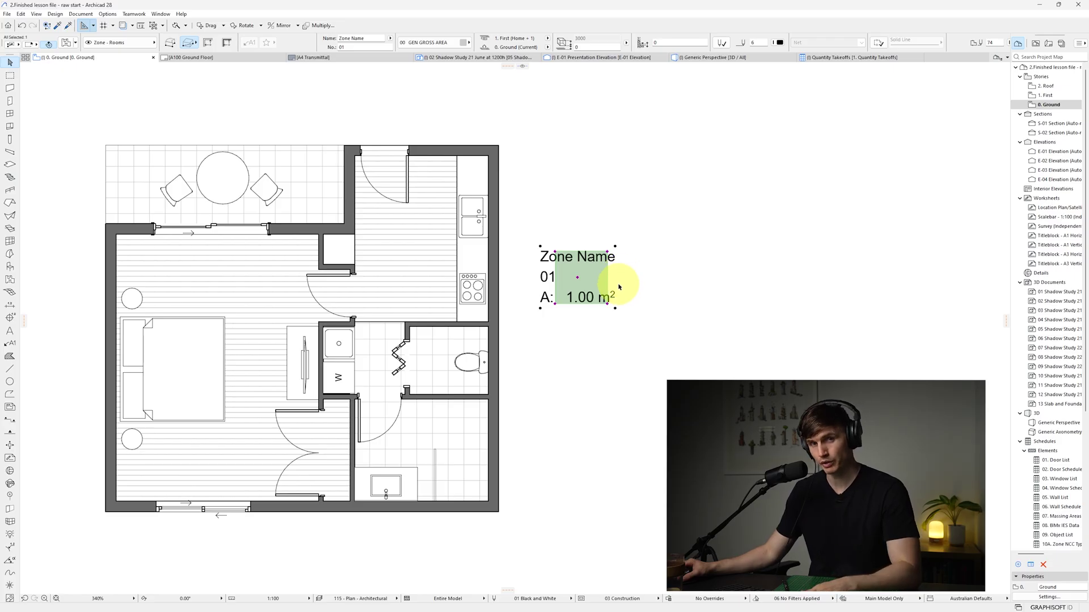
Open the 3D view and include the Zone element type in the Filter and Cut Elements in 3D settings.
{"action": "key", "text": "F3"}
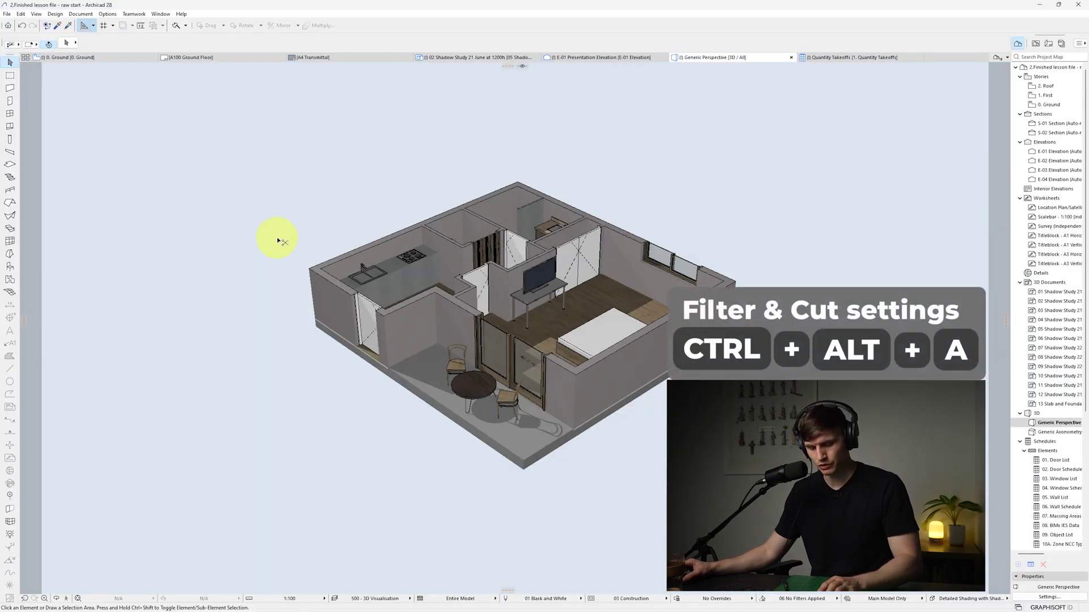
{"action": "key", "text": "ctrl+alt+a"}
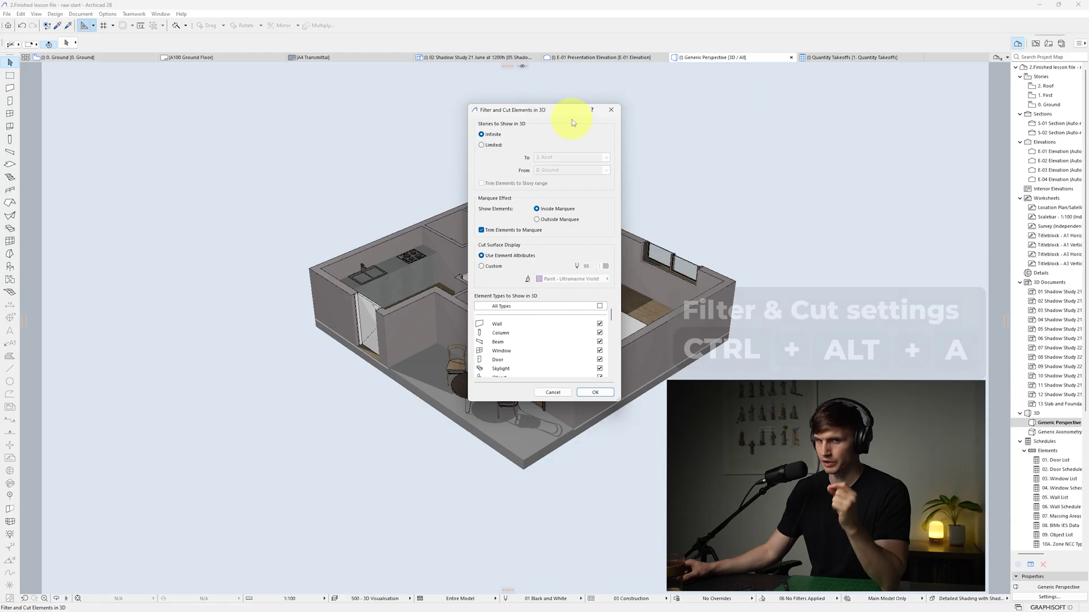
{"action": "scroll", "coordinate": [563, 340], "scroll_direction": "down", "scroll_amount": 3}
{"action": "left_click", "coordinate": [600, 334]}
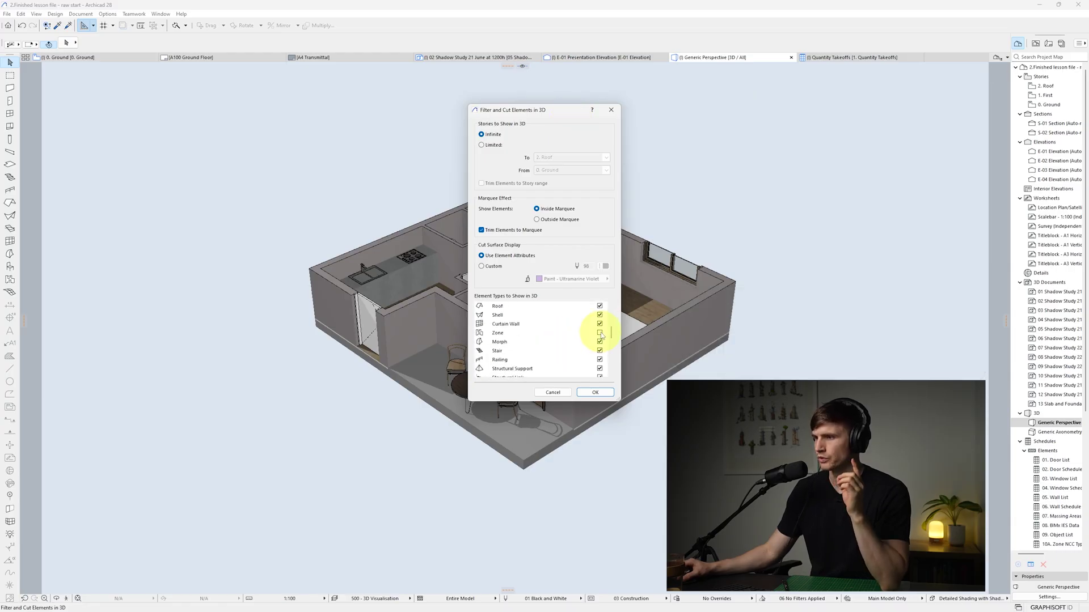
{"action": "left_click", "coordinate": [600, 334]}
{"action": "left_click", "coordinate": [596, 391]}
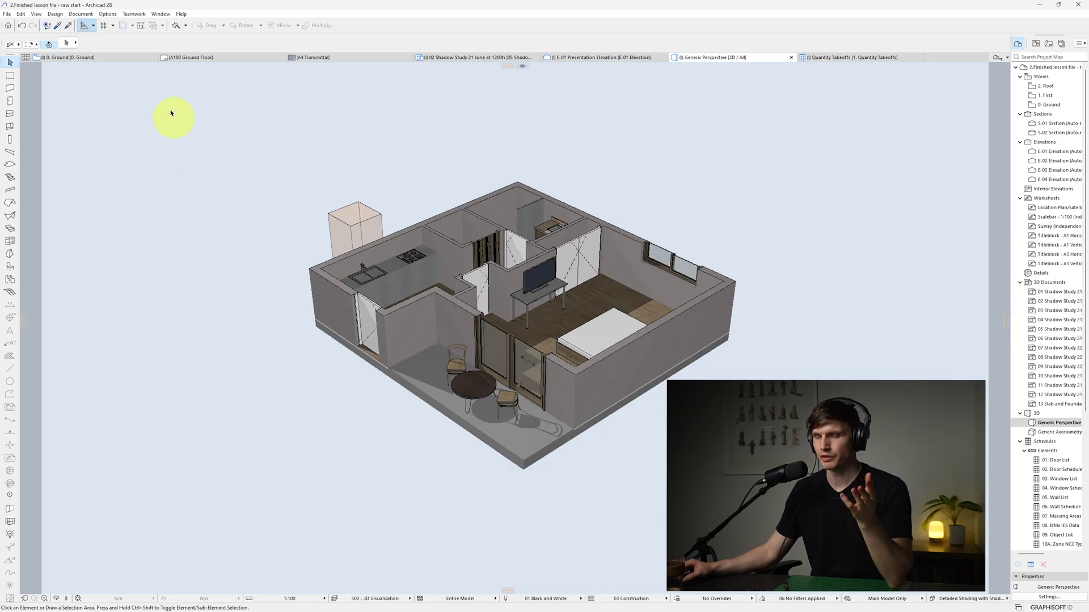
Open the Filter and Cut Elements in 3D settings, review the element types shown in 3D, and close them.
{"action": "left_click", "coordinate": [36, 13]}
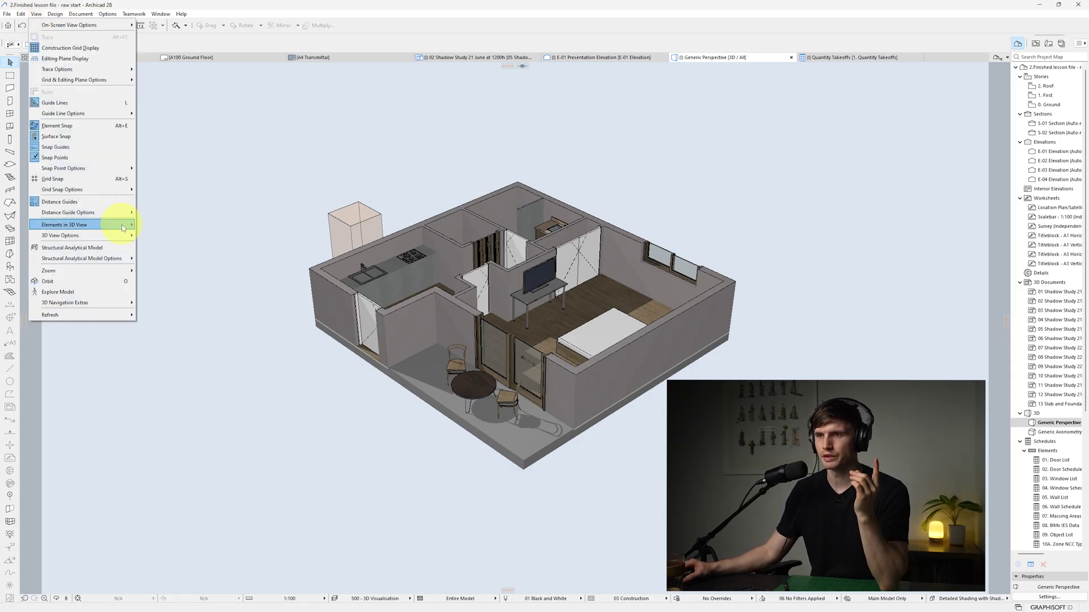
{"action": "mouse_move", "coordinate": [122, 228]}
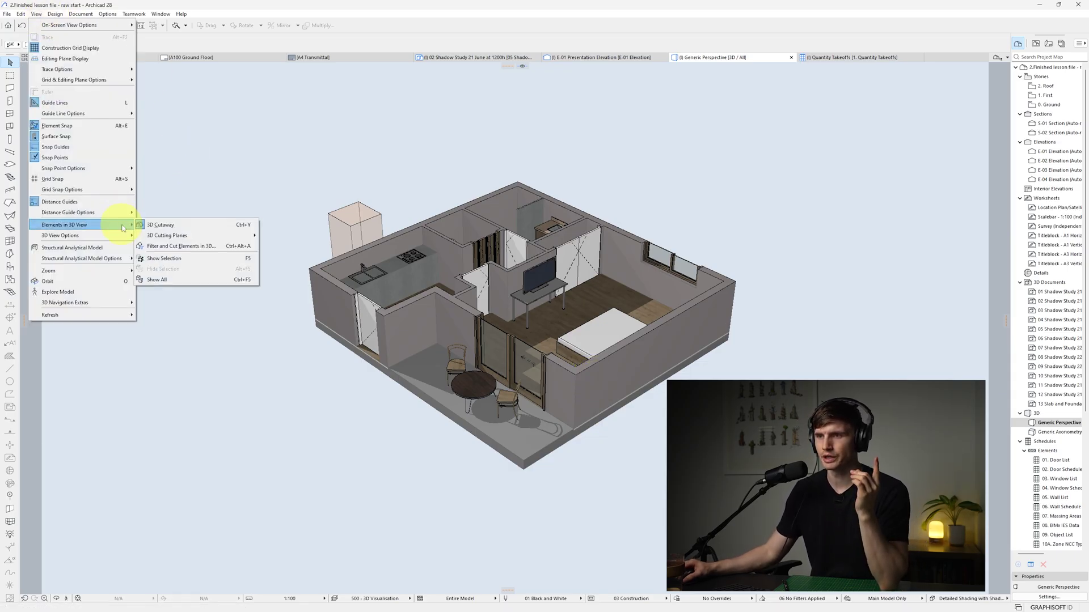
{"action": "left_click", "coordinate": [157, 247]}
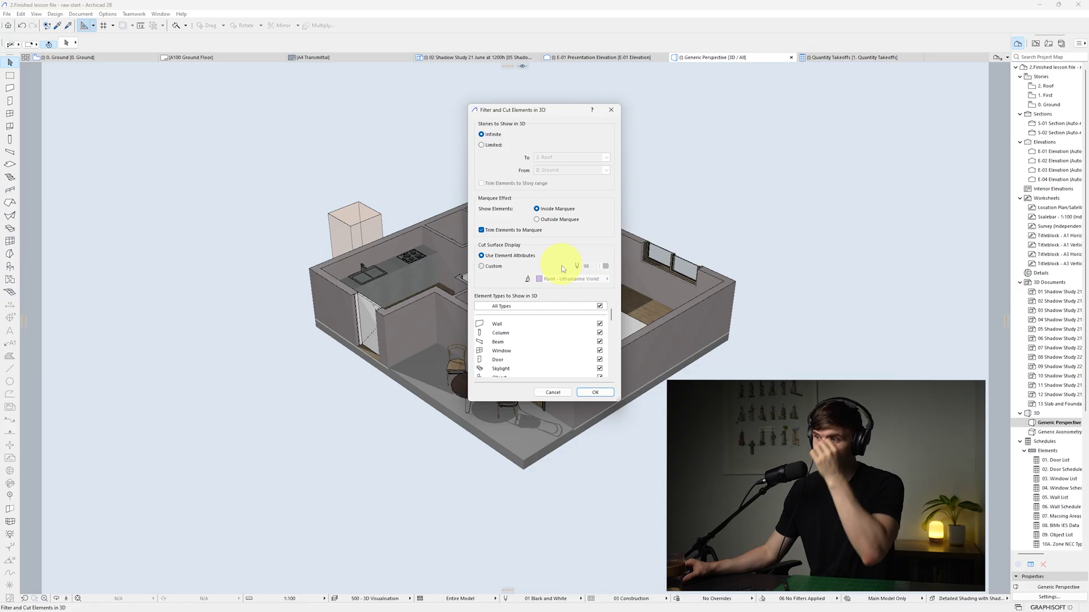
{"action": "left_click", "coordinate": [611, 110]}
Return to the ground floor plan, draw a rectangular zone between the bedroom's inner wall corners and place its stamp inside.
{"action": "key", "text": "F2"}
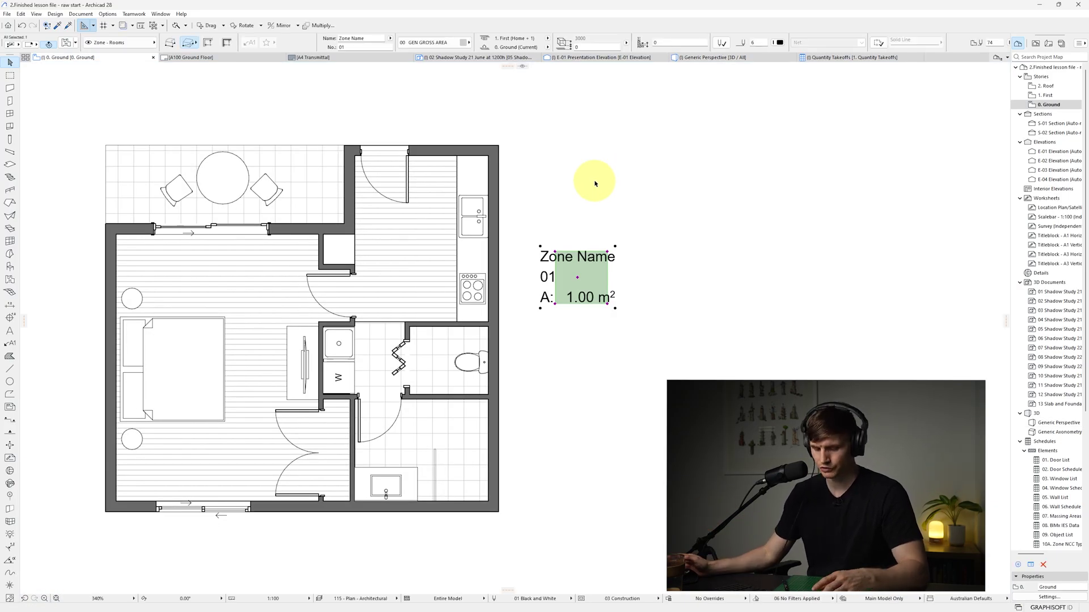
{"action": "left_click", "coordinate": [595, 183]}
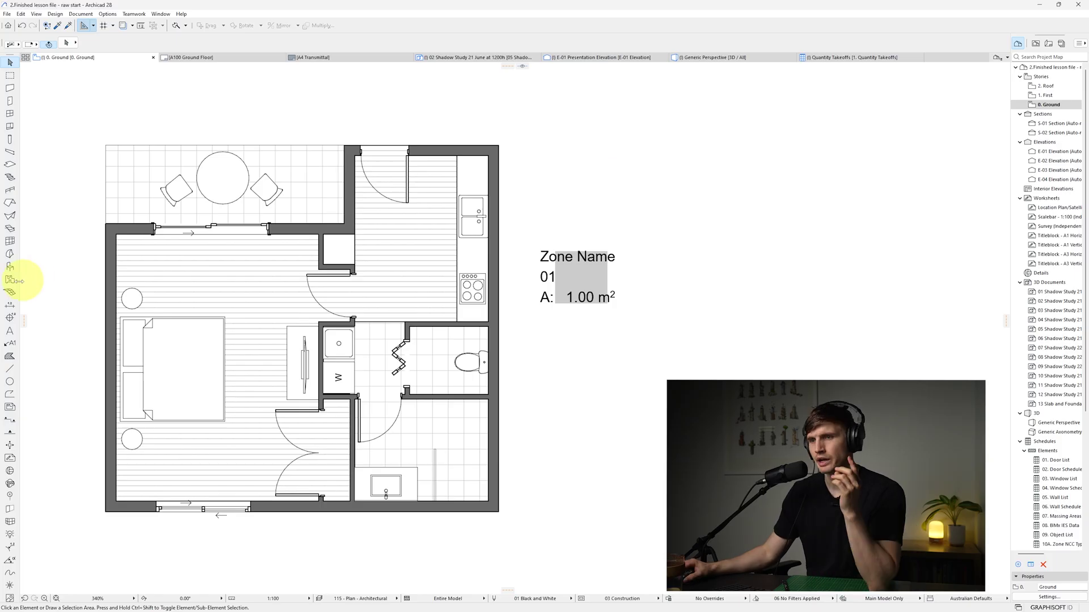
{"action": "left_click", "coordinate": [11, 280]}
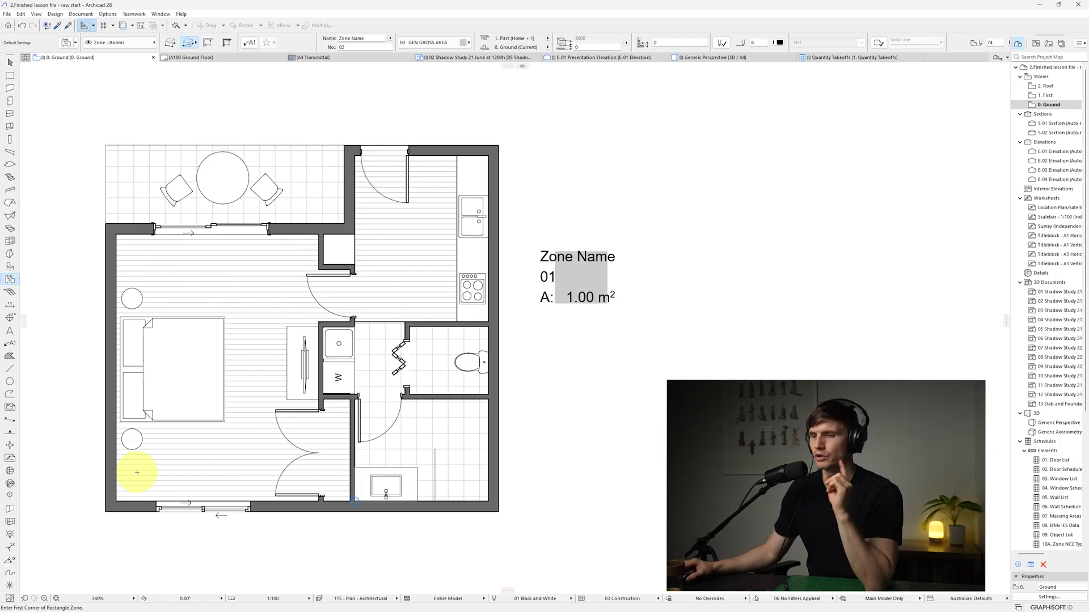
{"action": "left_click", "coordinate": [115, 501]}
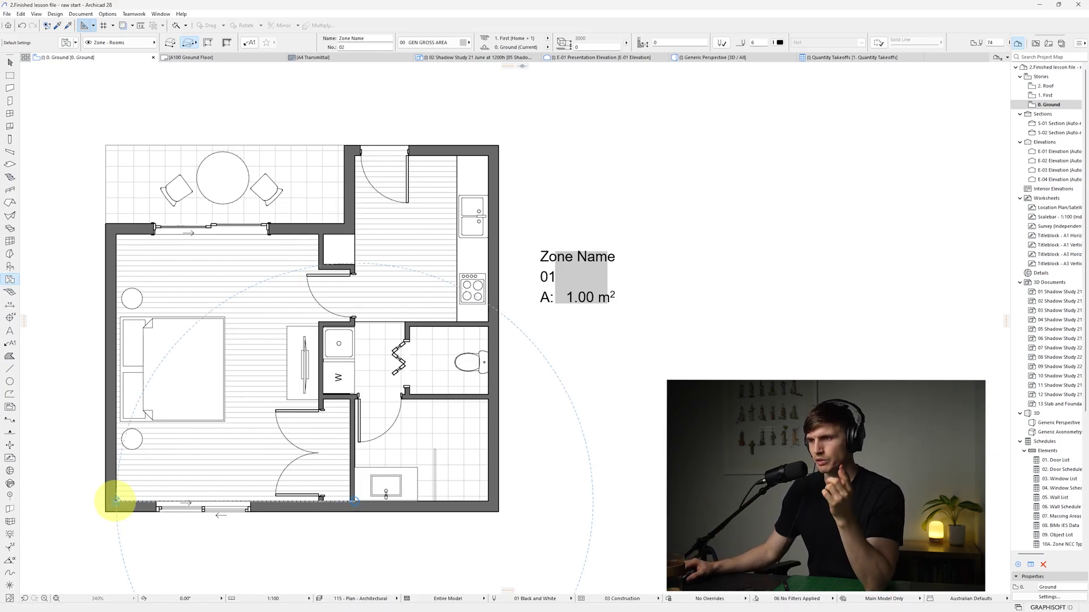
{"action": "left_click", "coordinate": [320, 231]}
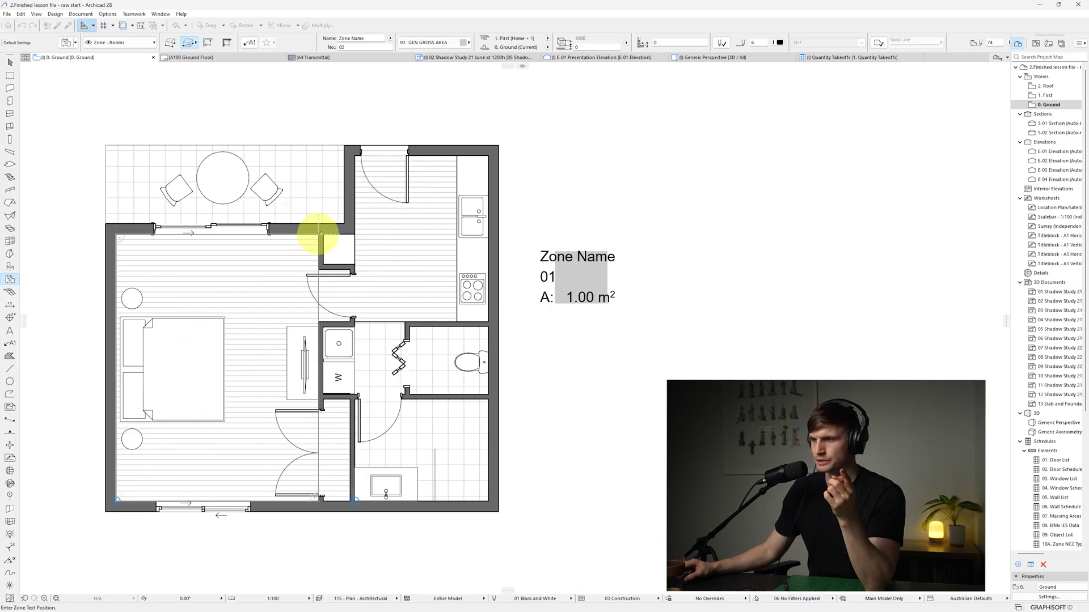
{"action": "left_click", "coordinate": [213, 287]}
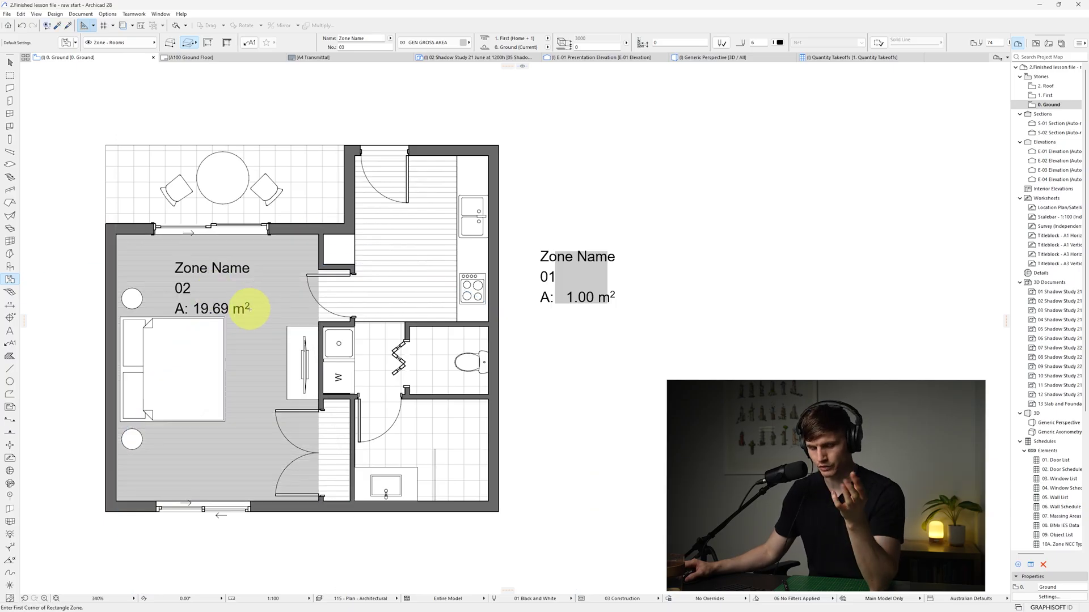
{"action": "key", "text": "Escape"}
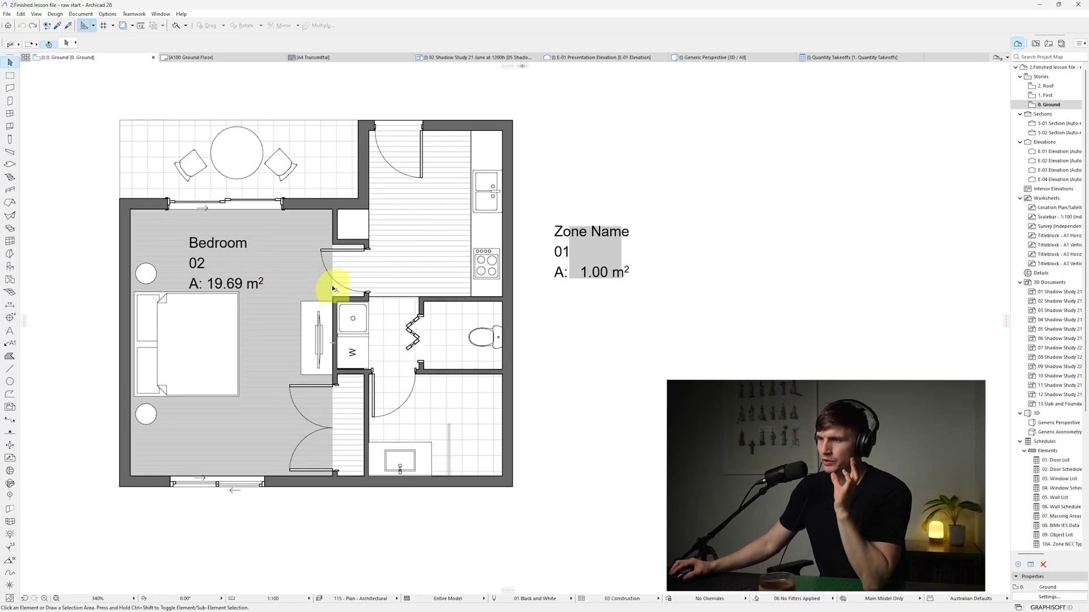
Extend the Bedroom zone into the doorway recess by adding a 600 × 1000 mm rectangle to its outline.
{"action": "left_click", "coordinate": [333, 288]}
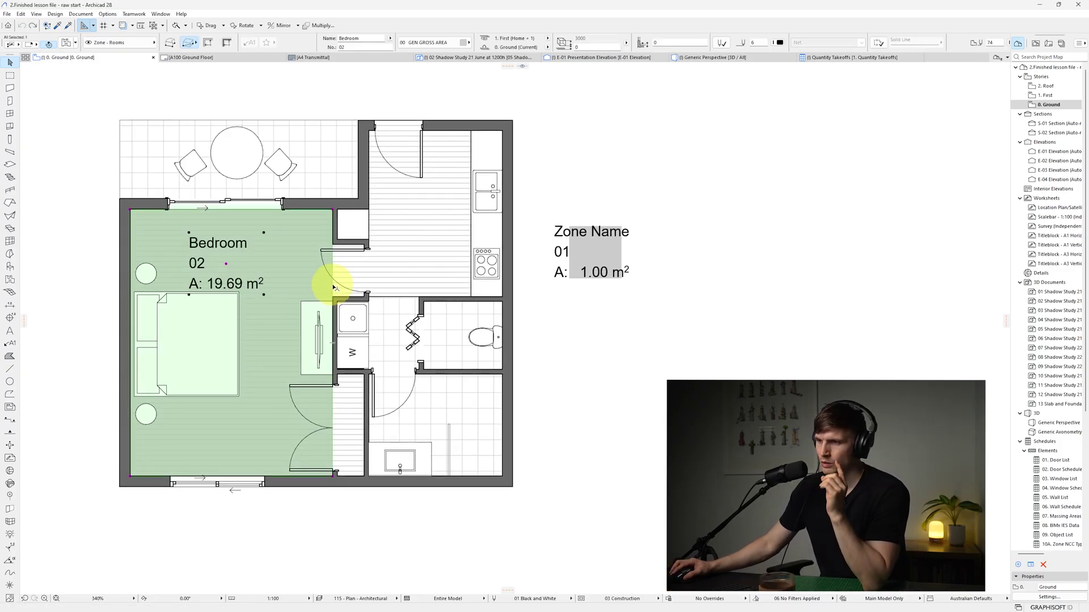
{"action": "left_click", "coordinate": [334, 287]}
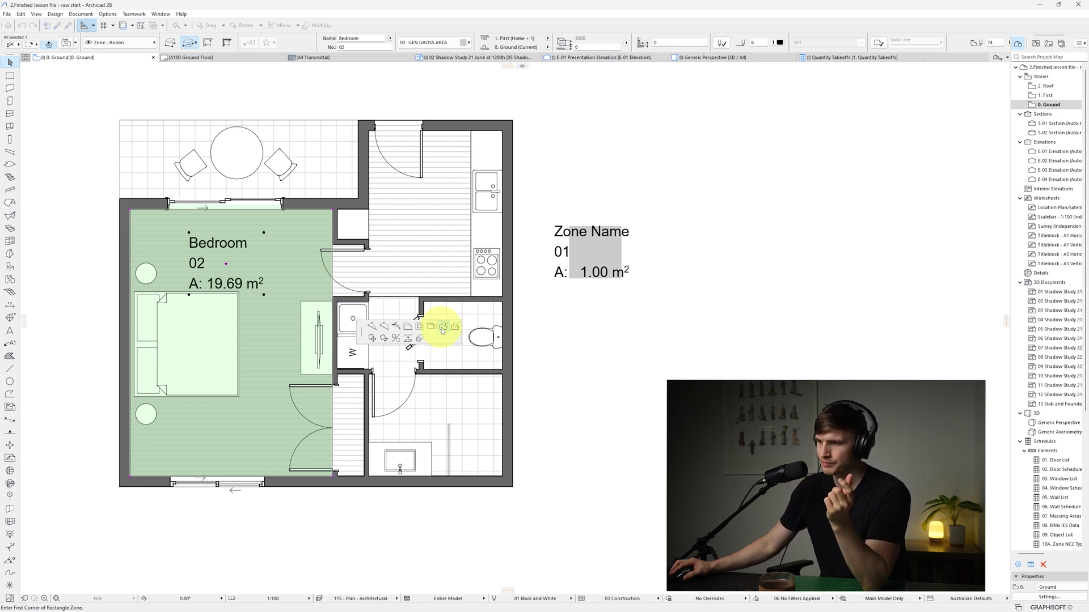
{"action": "left_click", "coordinate": [333, 296]}
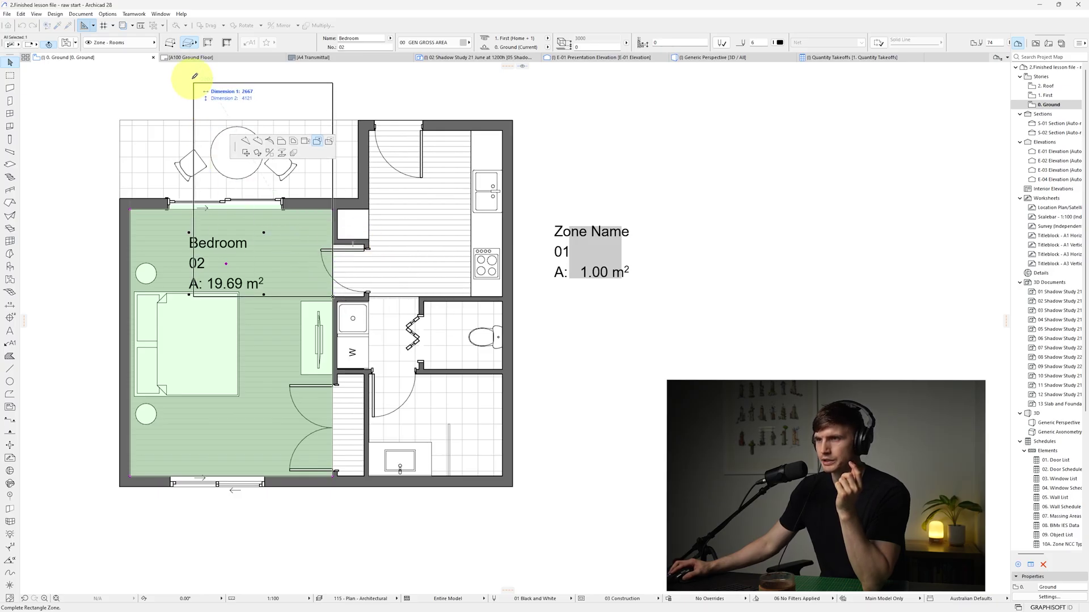
{"action": "left_click", "coordinate": [169, 42]}
{"action": "left_click", "coordinate": [366, 294]}
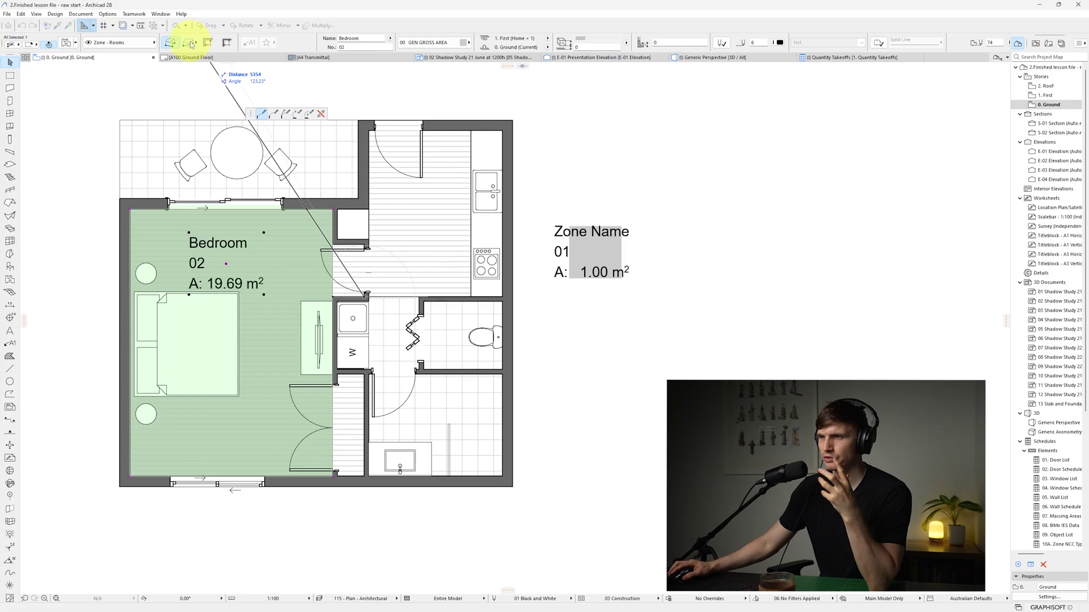
{"action": "left_click", "coordinate": [191, 45]}
{"action": "left_click", "coordinate": [333, 297]}
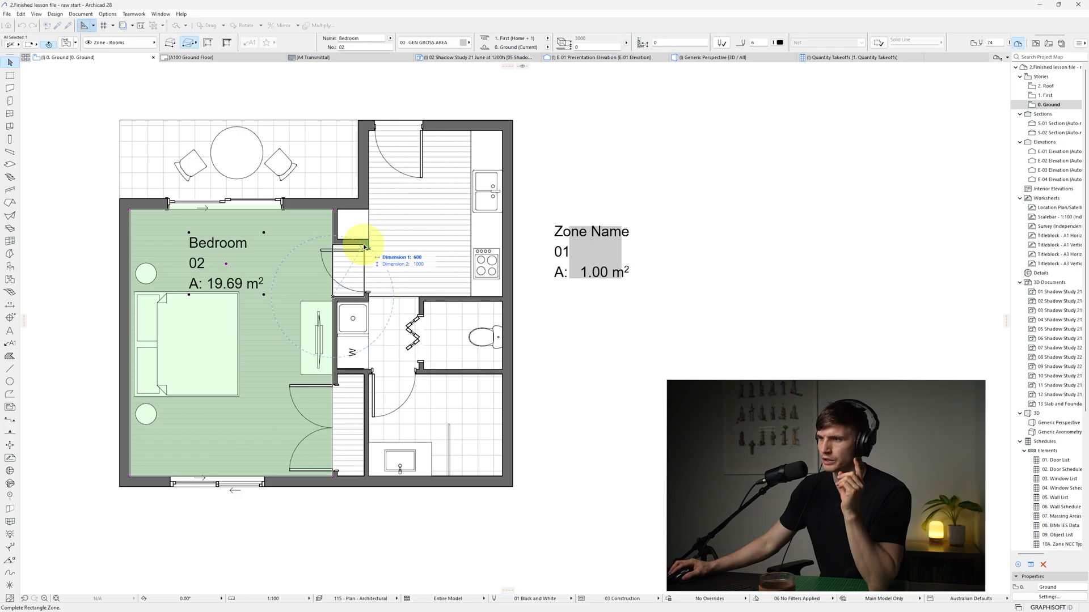
{"action": "left_click", "coordinate": [366, 247]}
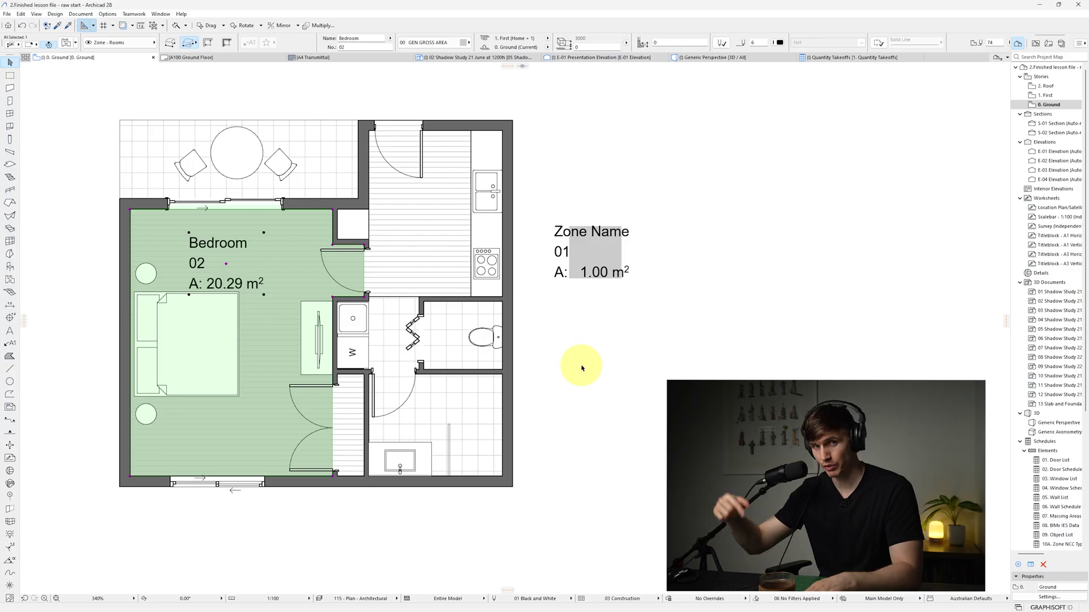
Open the 3D view, browse the surfaces available for the selected Bedroom zone, and deselect the zone.
{"action": "key", "text": "F3"}
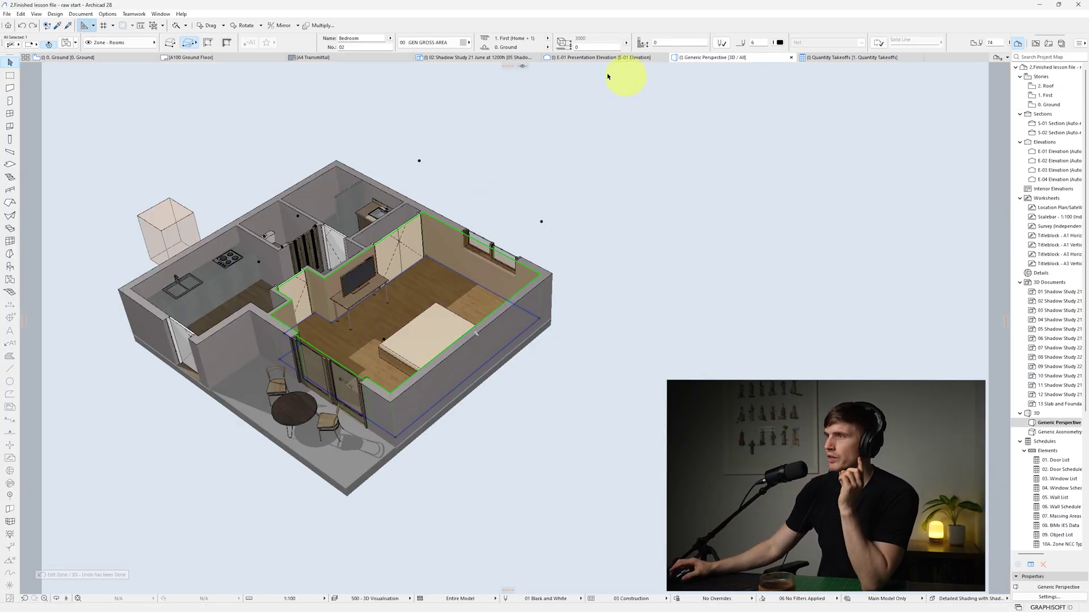
{"action": "scroll", "coordinate": [481, 43], "scroll_direction": "right", "scroll_amount": 5}
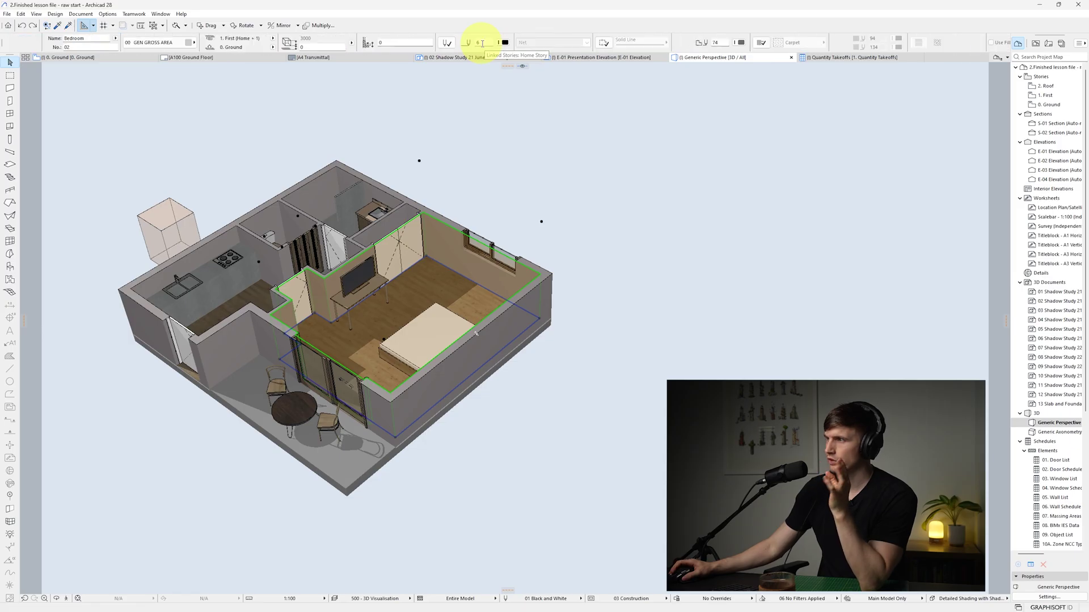
{"action": "scroll", "coordinate": [482, 46], "scroll_direction": "right", "scroll_amount": 4}
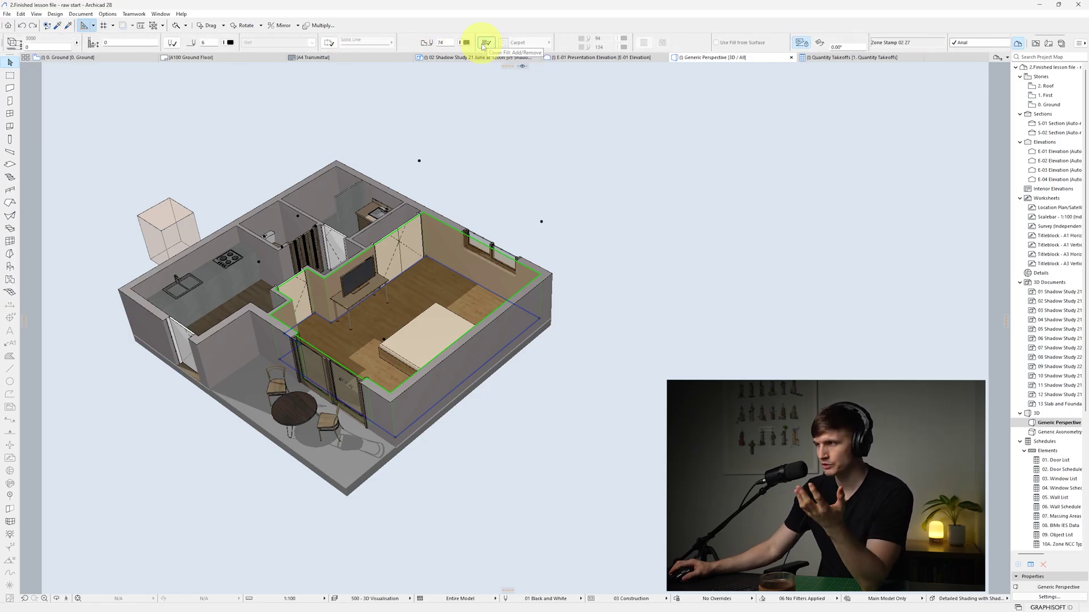
{"action": "scroll", "coordinate": [482, 46], "scroll_direction": "right", "scroll_amount": 4}
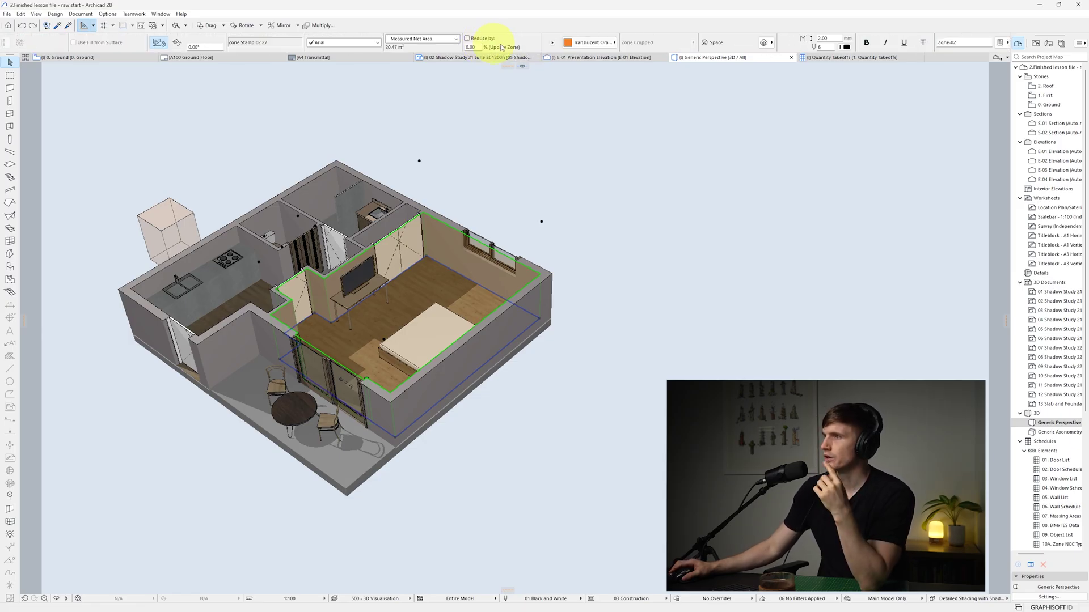
{"action": "left_click", "coordinate": [587, 45]}
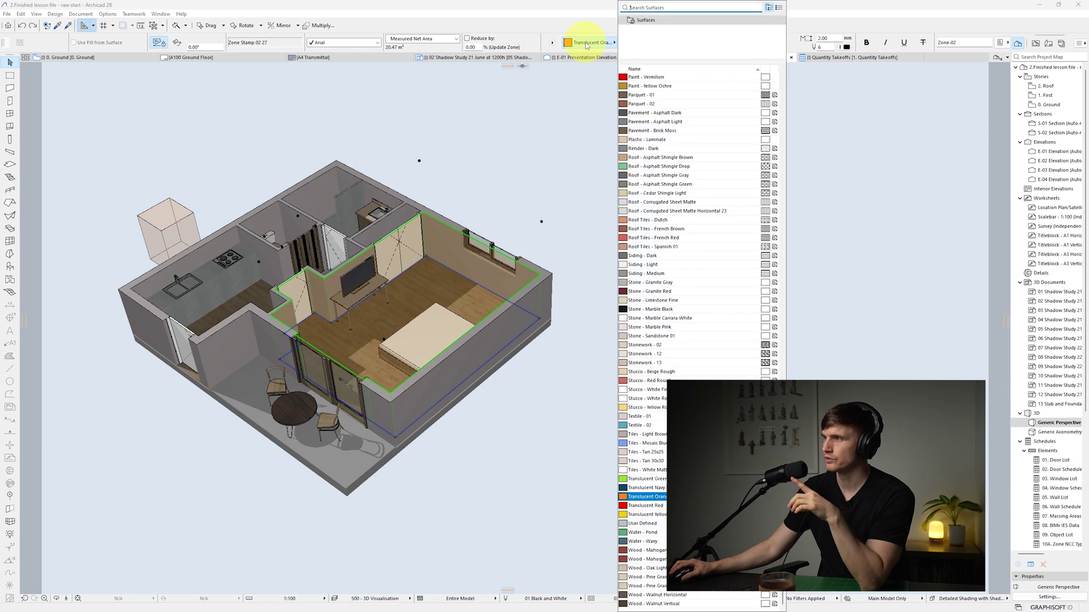
{"action": "left_click", "coordinate": [569, 44]}
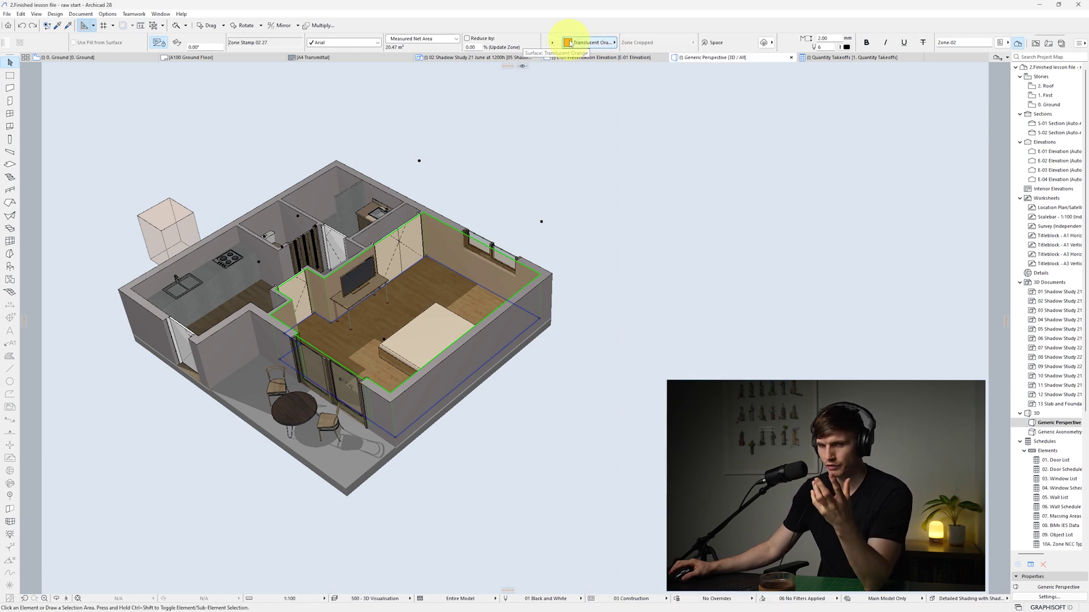
{"action": "left_click", "coordinate": [569, 43]}
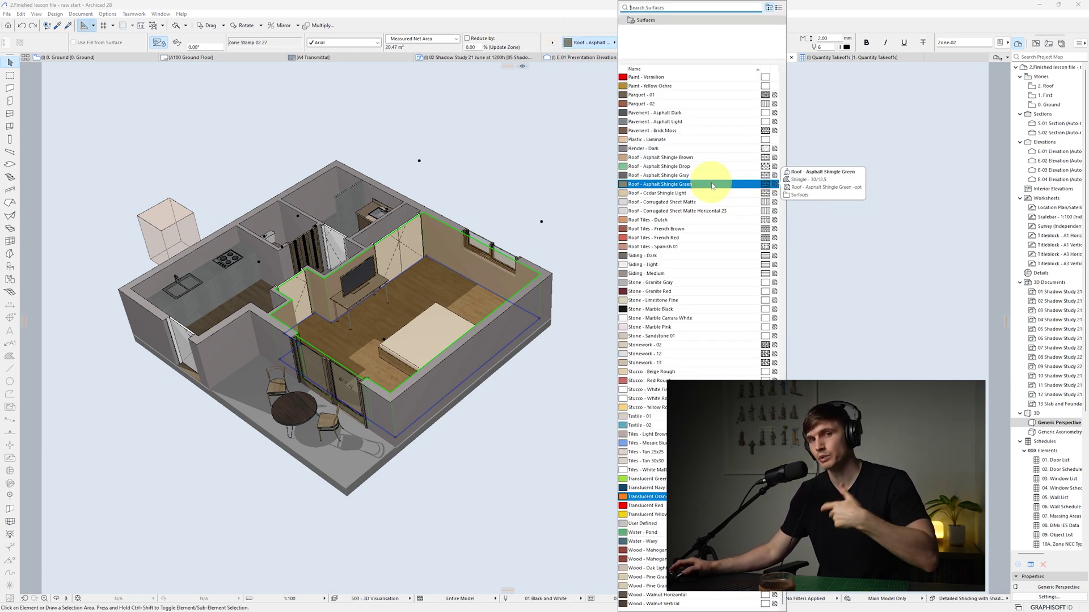
{"action": "scroll", "coordinate": [680, 187], "scroll_direction": "up", "scroll_amount": 7}
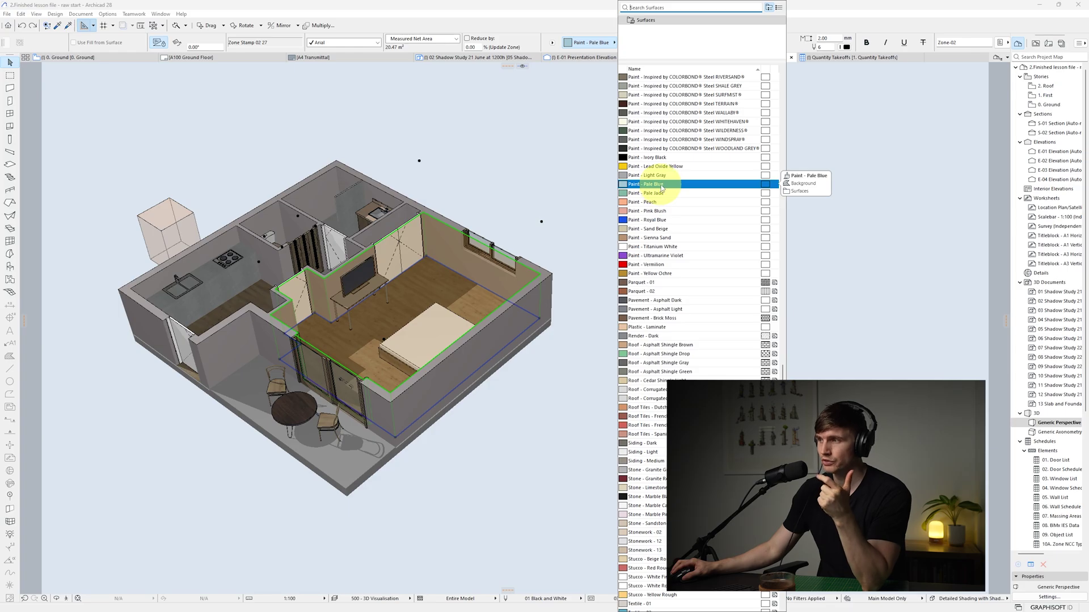
{"action": "left_click", "coordinate": [661, 187]}
{"action": "left_click", "coordinate": [763, 359]}
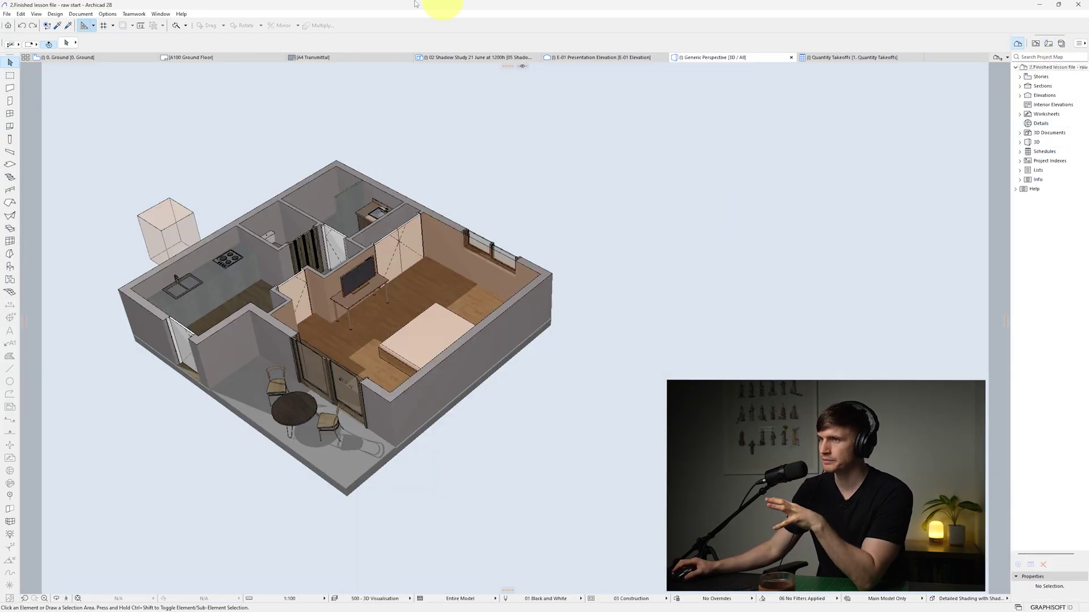
Hide the Navigator palette, show it again and dock it beside the 3D view.
{"action": "key", "text": "ctrl+shift+n"}
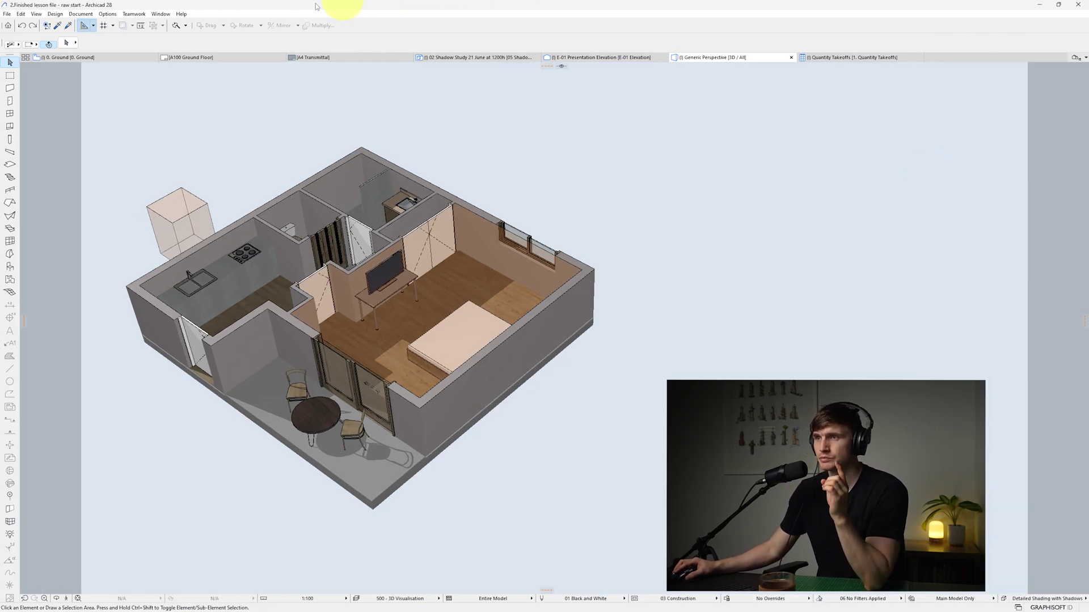
{"action": "left_click", "coordinate": [160, 13]}
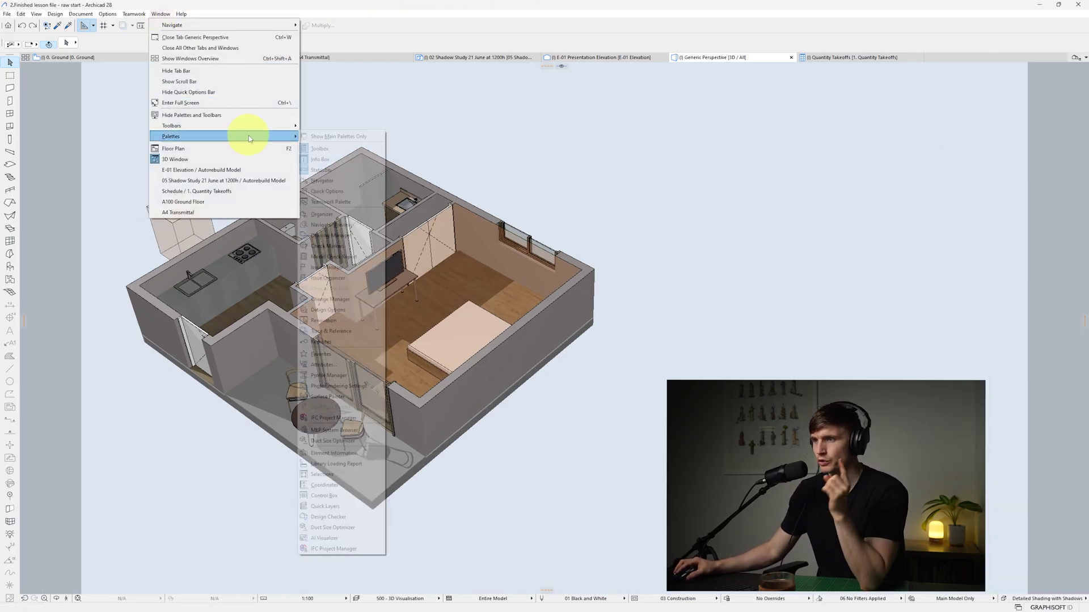
{"action": "mouse_move", "coordinate": [246, 130]}
{"action": "left_click", "coordinate": [328, 176]}
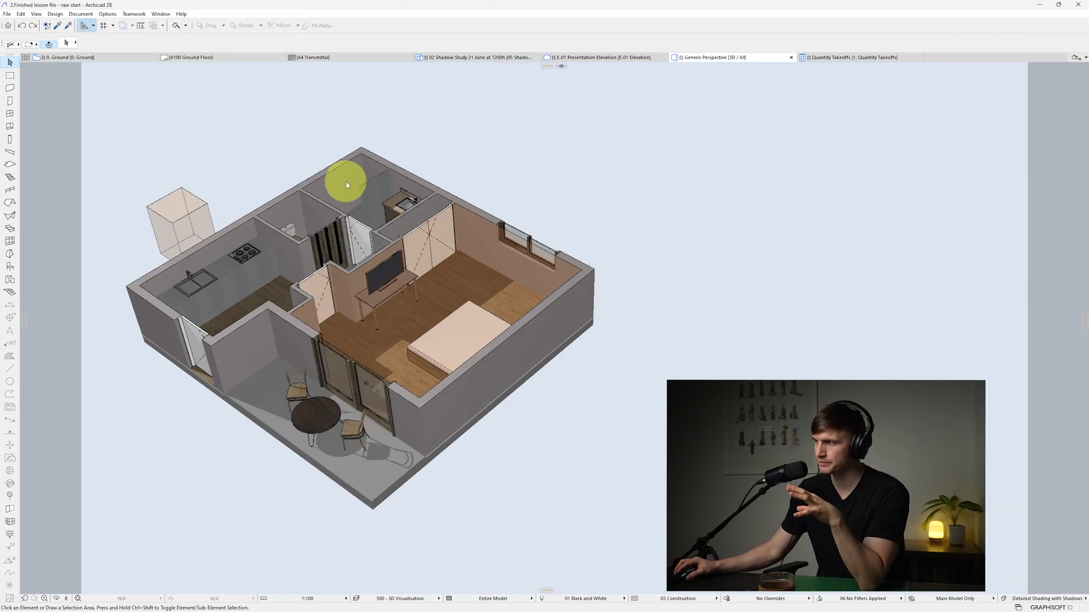
{"action": "left_click_drag", "start_coordinate": [790, 142], "coordinate": [1086, 196]}
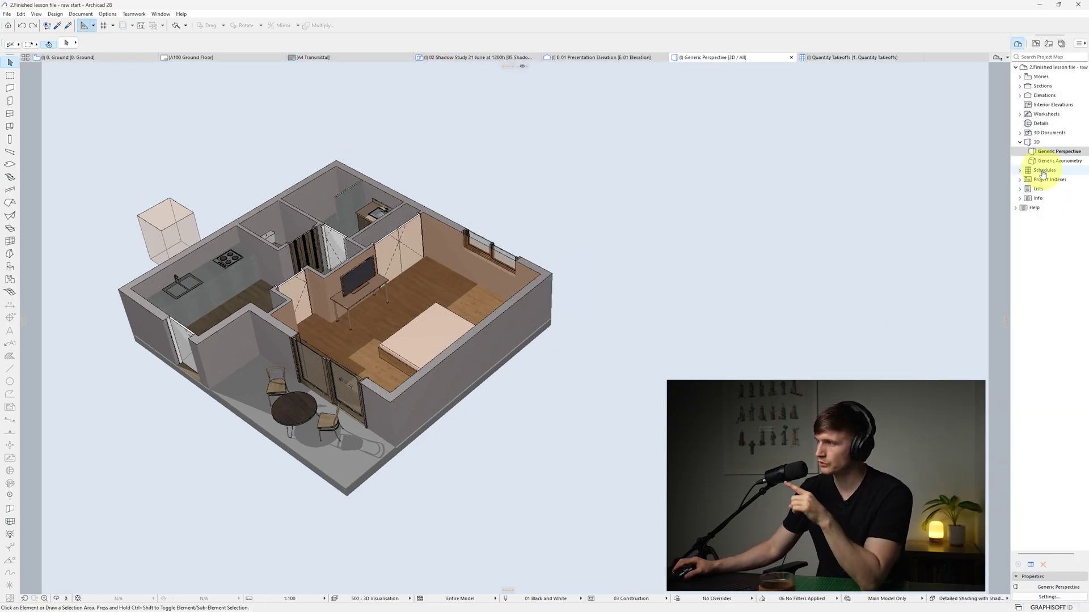
Create a new Elements schedule scheme named Area Schedule from the project's Schedules.
{"action": "left_click", "coordinate": [1044, 172]}
{"action": "right_click", "coordinate": [1047, 173]}
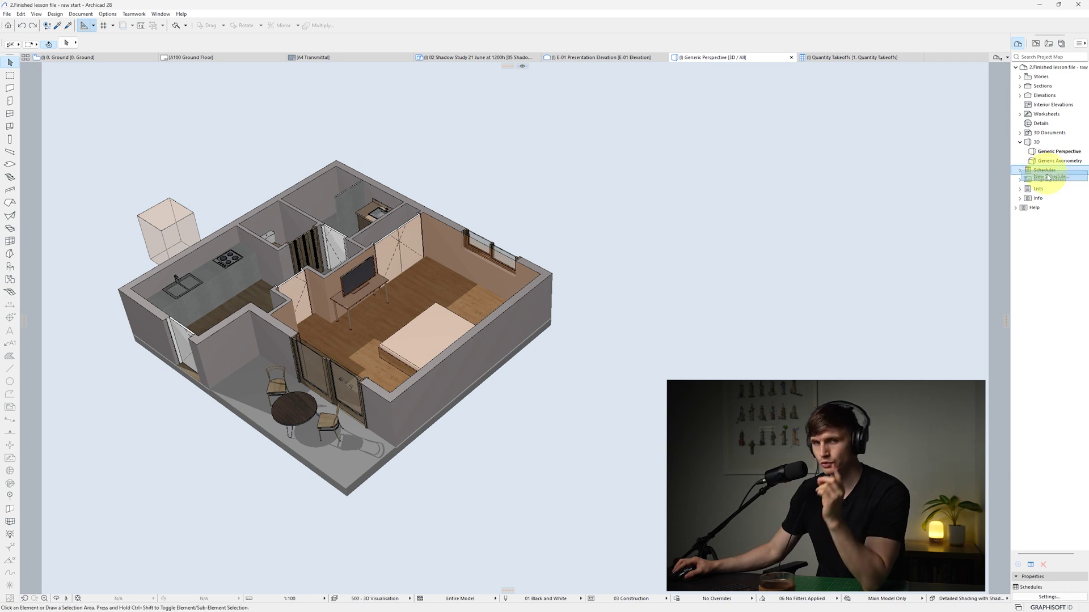
{"action": "left_click", "coordinate": [1048, 177]}
{"action": "type", "text": "Are"}
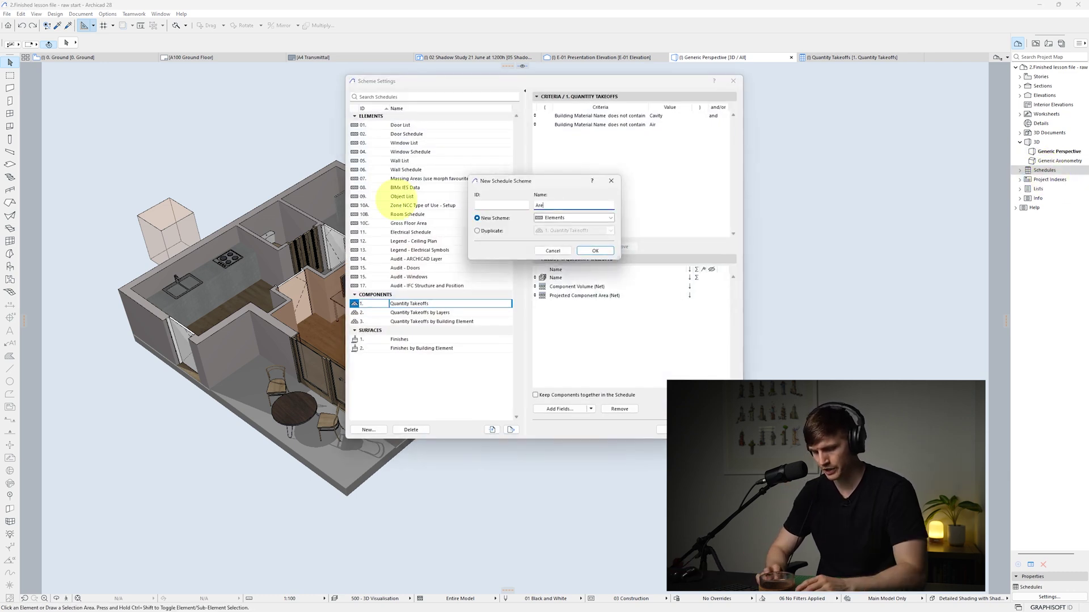
{"action": "type", "text": "a Schedule"}
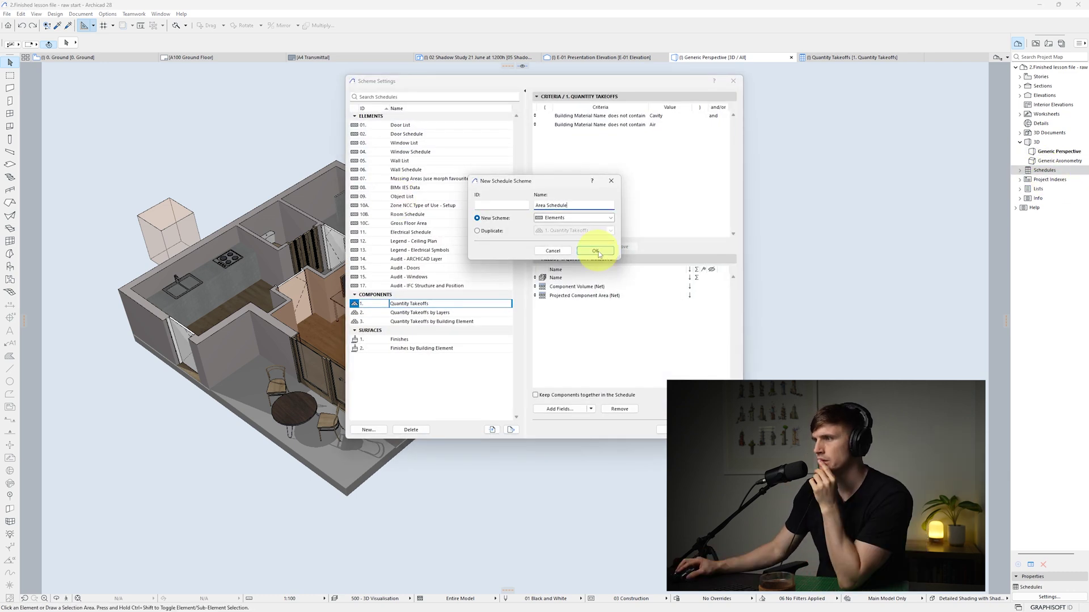
{"action": "left_click", "coordinate": [598, 255]}
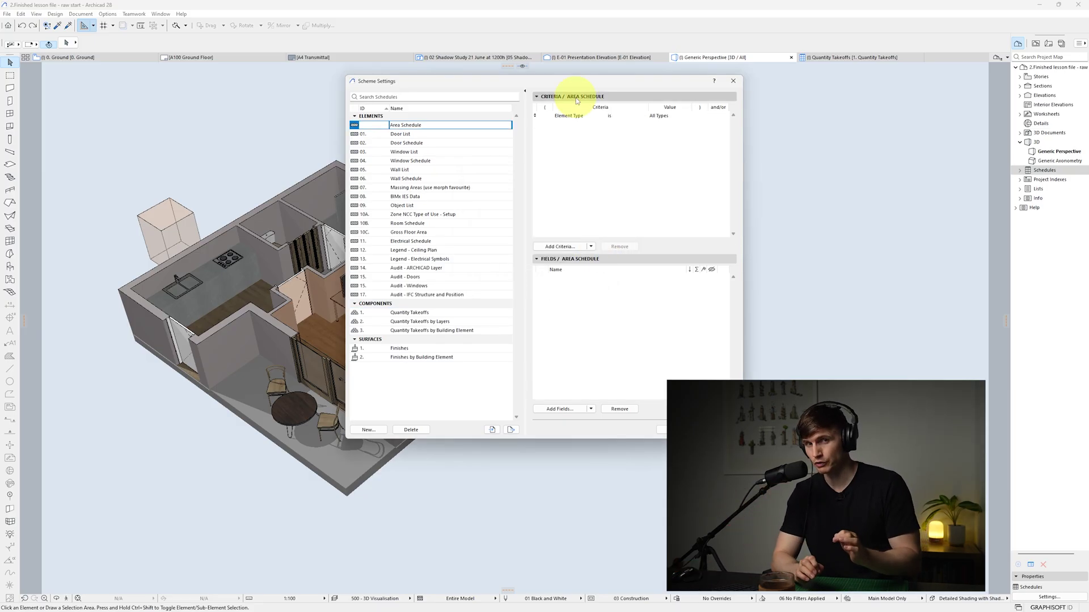
Set the Area Schedule's criterion so that Element Type is Zone.
{"action": "left_click", "coordinate": [584, 118]}
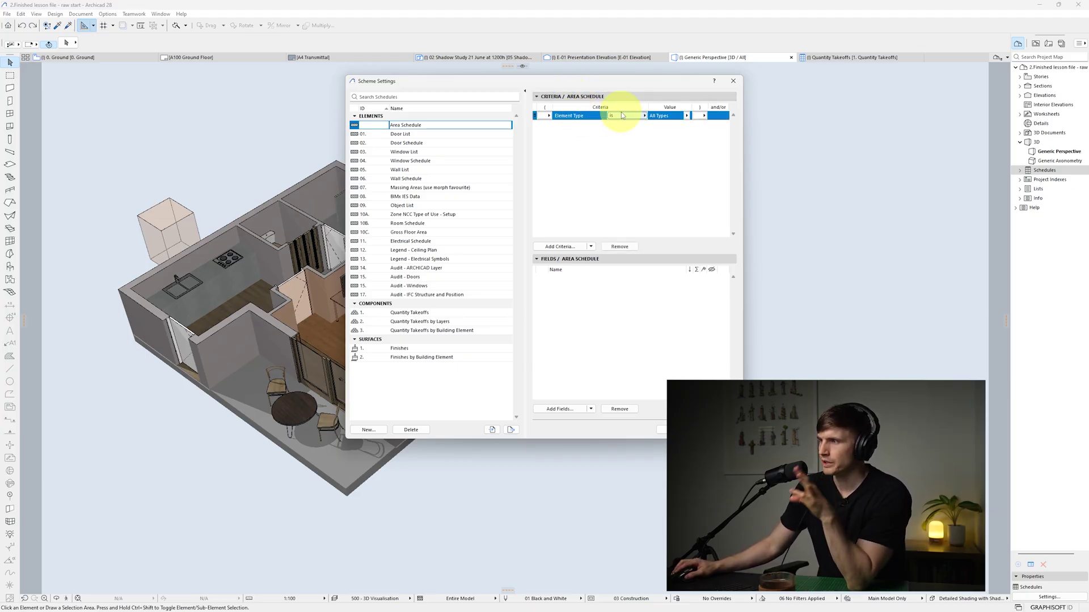
{"action": "left_click", "coordinate": [687, 116]}
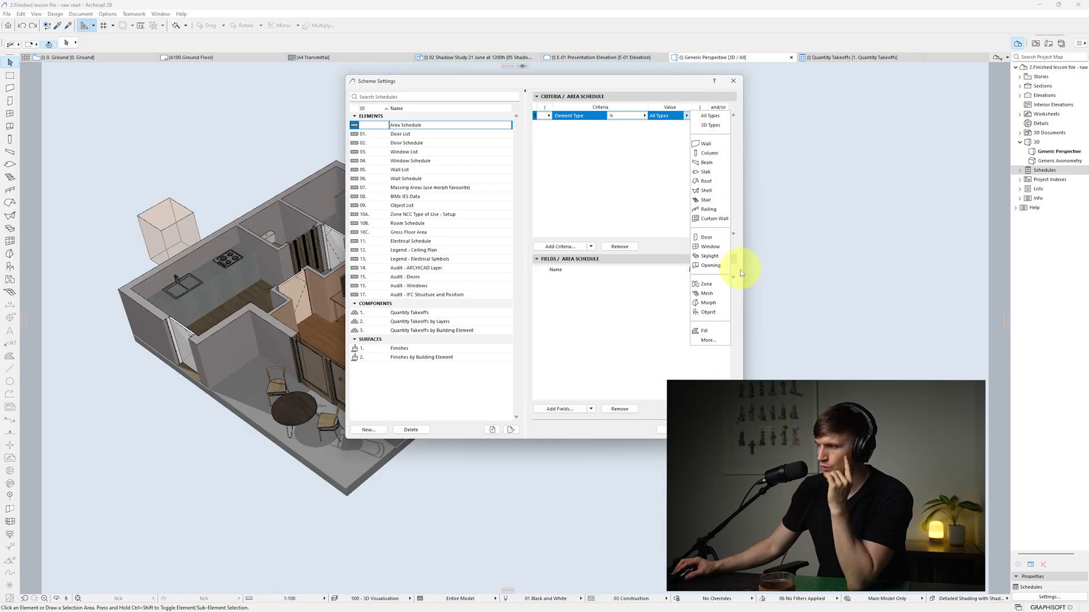
{"action": "left_click", "coordinate": [706, 284]}
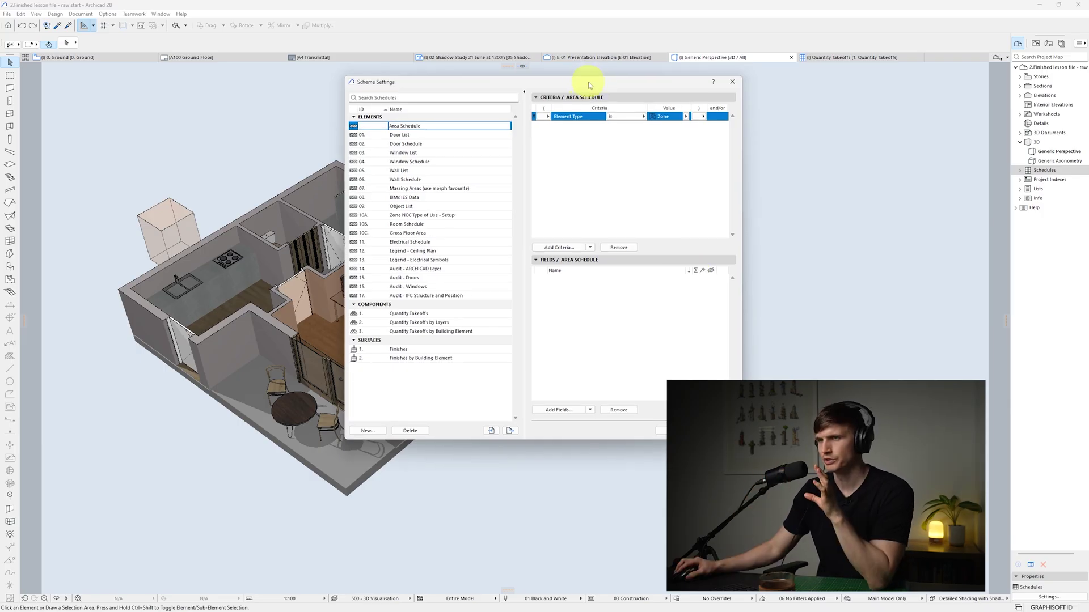
Find the Zone Name field, add it to the Area Schedule's fields, and save the scheme settings.
{"action": "left_click_drag", "start_coordinate": [588, 84], "coordinate": [306, 81]}
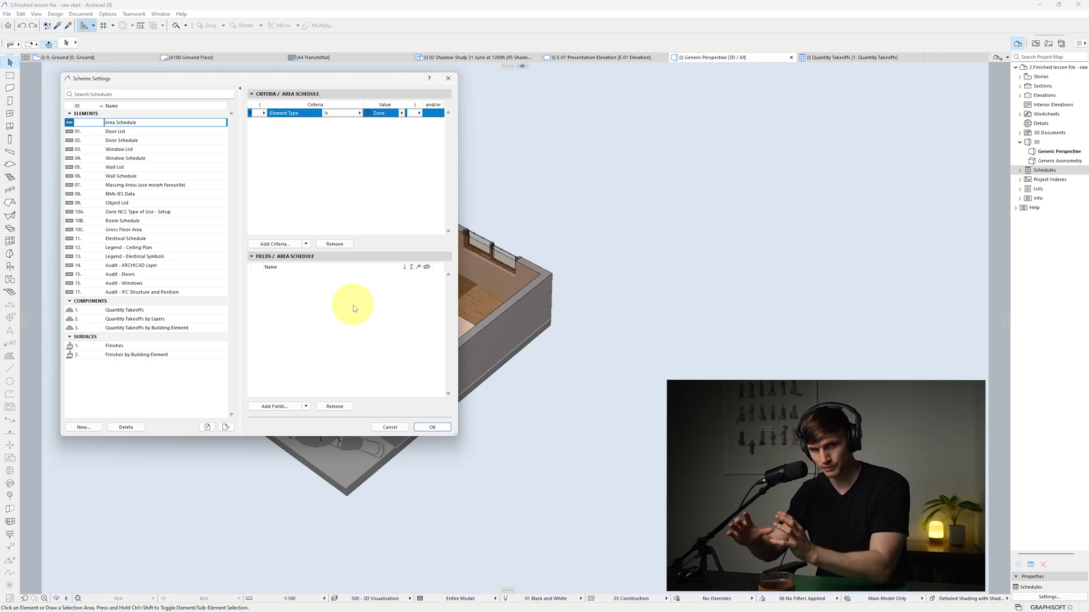
{"action": "left_click", "coordinate": [286, 408]}
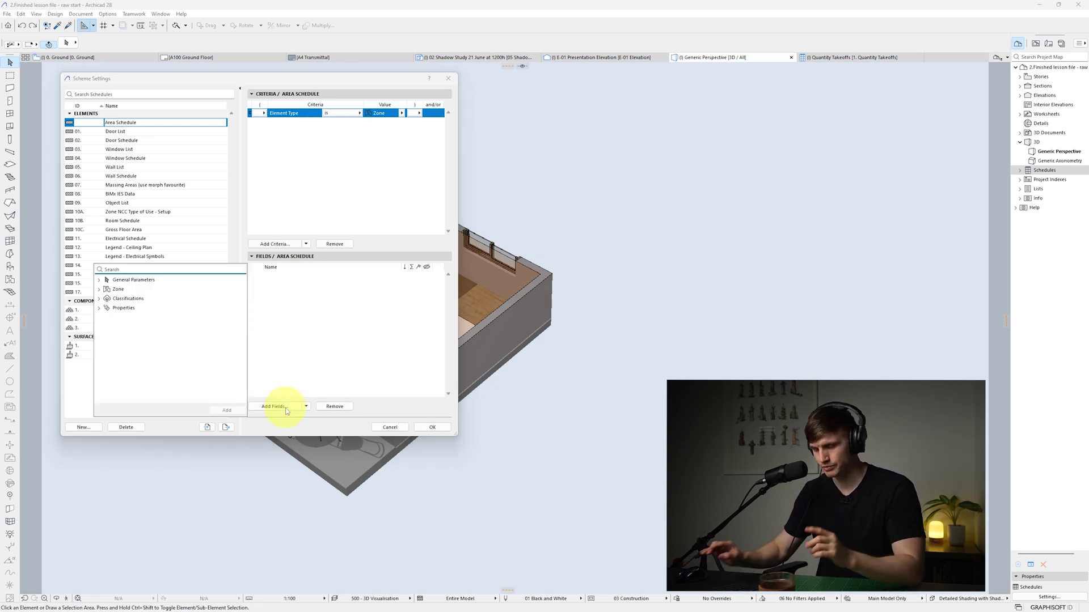
{"action": "type", "text": "zone"}
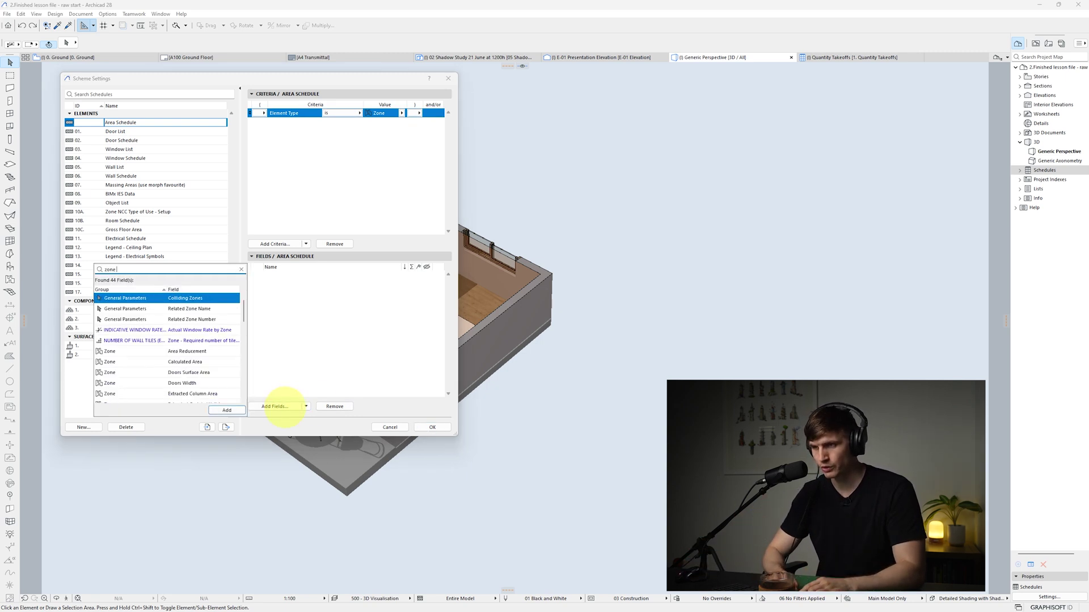
{"action": "type", "text": " name"}
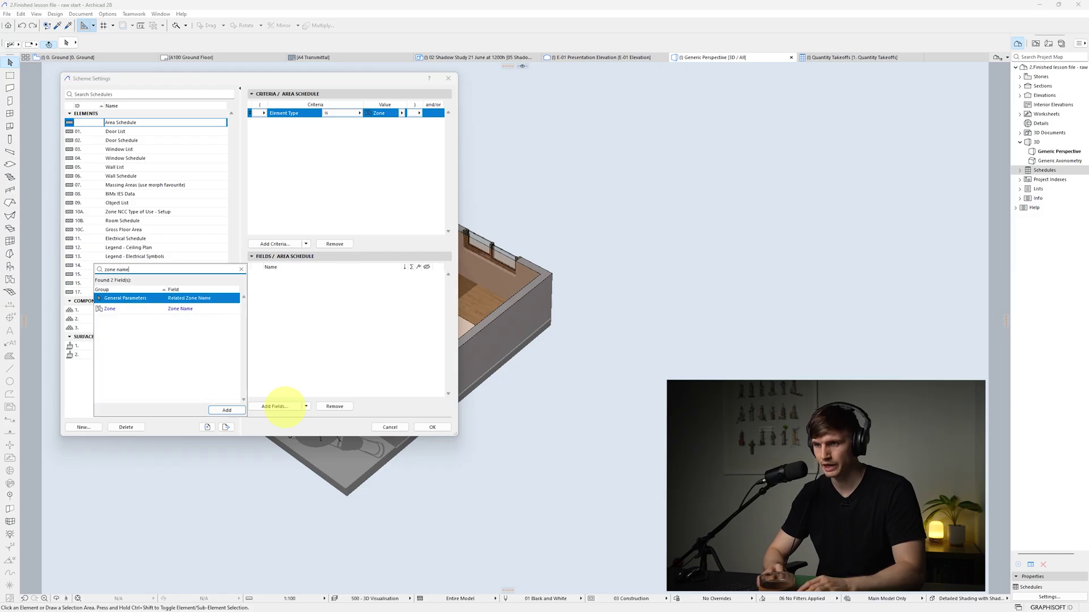
{"action": "double_click", "coordinate": [197, 309]}
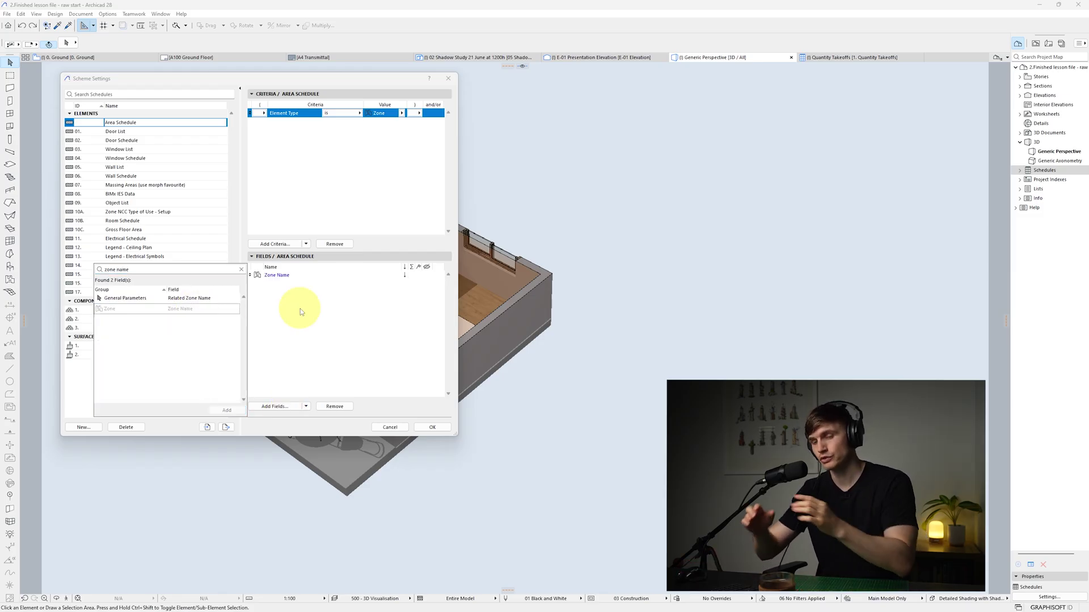
{"action": "left_click", "coordinate": [432, 429]}
{"action": "left_click", "coordinate": [432, 429]}
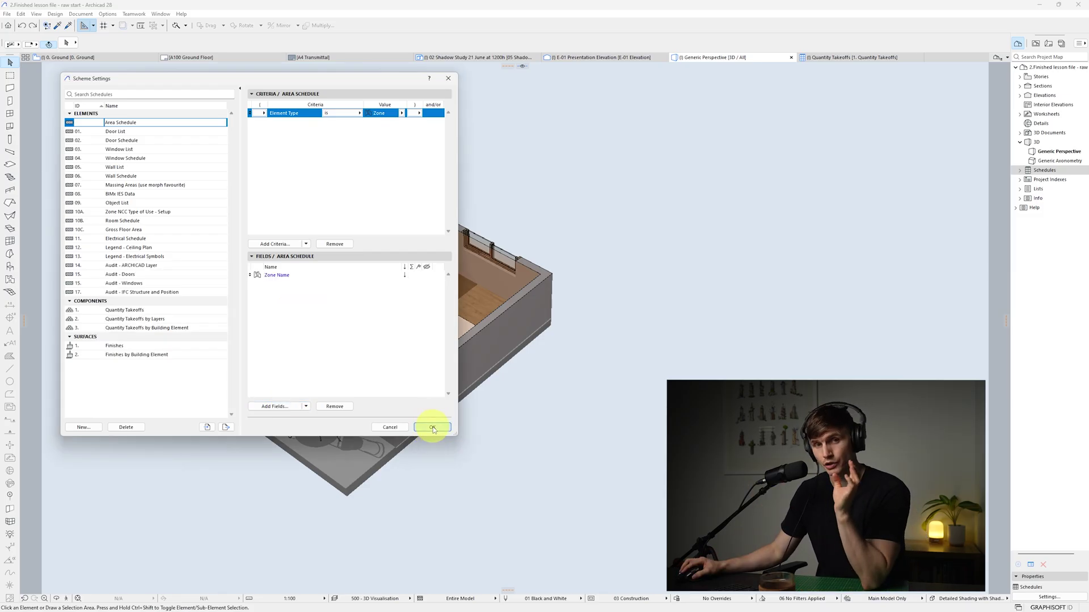
Open the Area Schedule from the project's element schedules and fit the Zone Name column's width to its text.
{"action": "left_click", "coordinate": [1020, 171]}
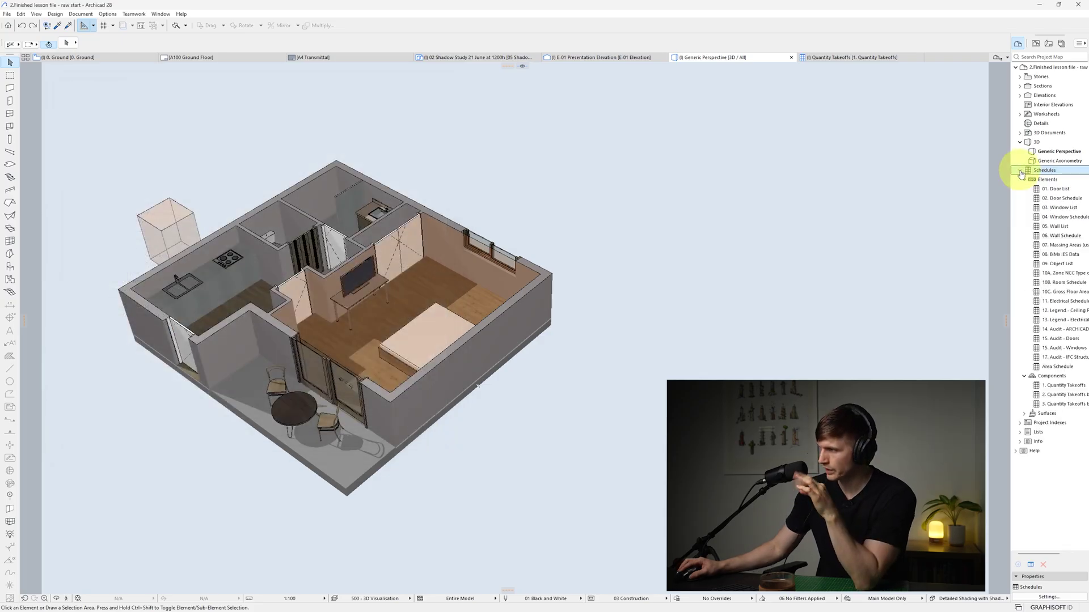
{"action": "double_click", "coordinate": [1050, 367]}
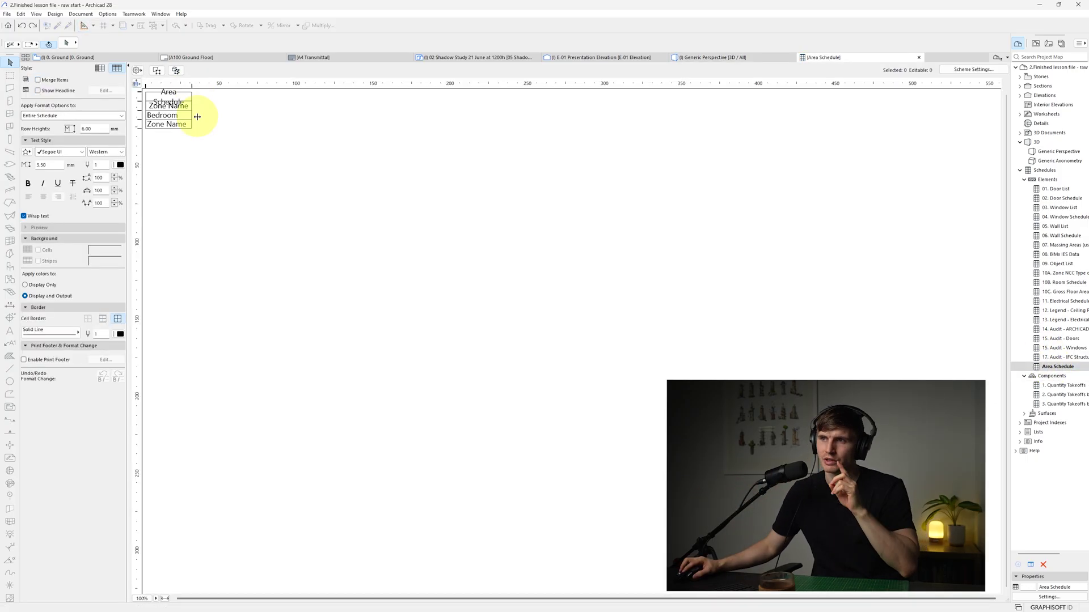
{"action": "double_click", "coordinate": [192, 86]}
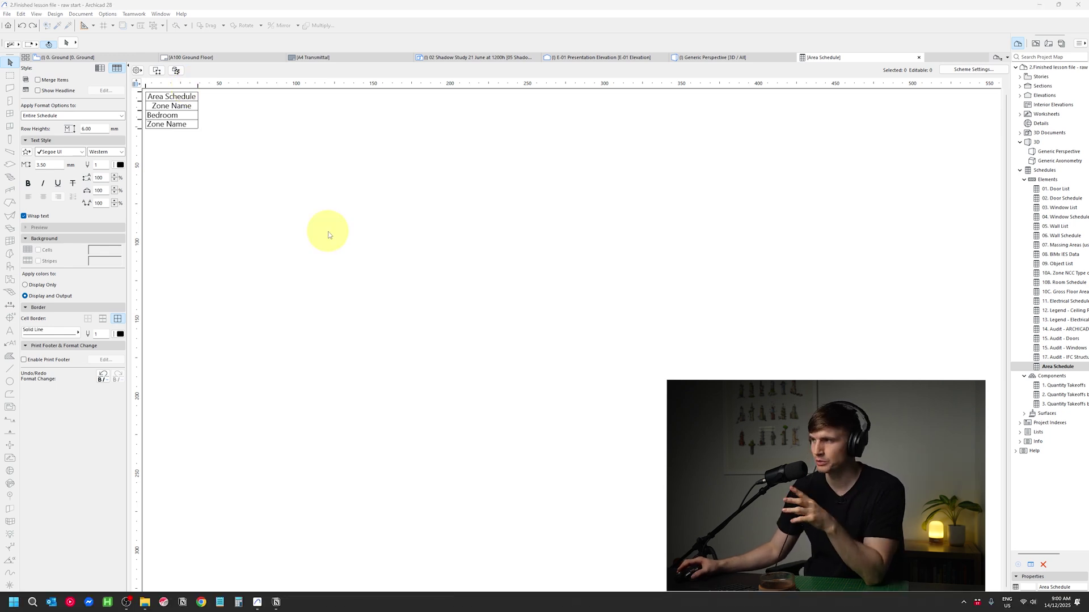
Add the zone's Measured Area field to the Area Schedule scheme and fit the new column's width to its heading.
{"action": "left_click", "coordinate": [973, 69]}
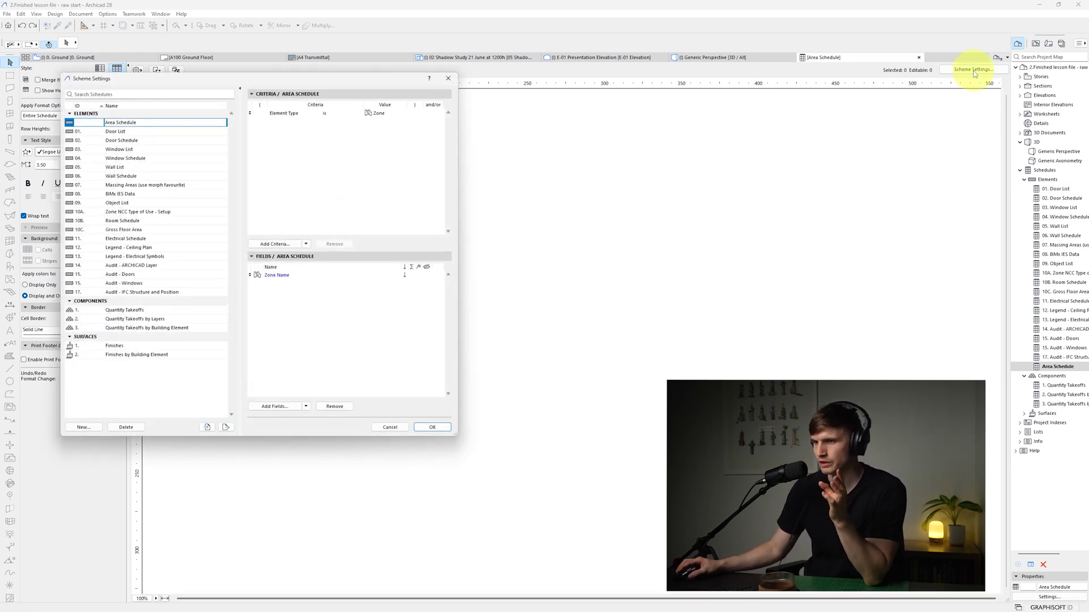
{"action": "left_click", "coordinate": [282, 408]}
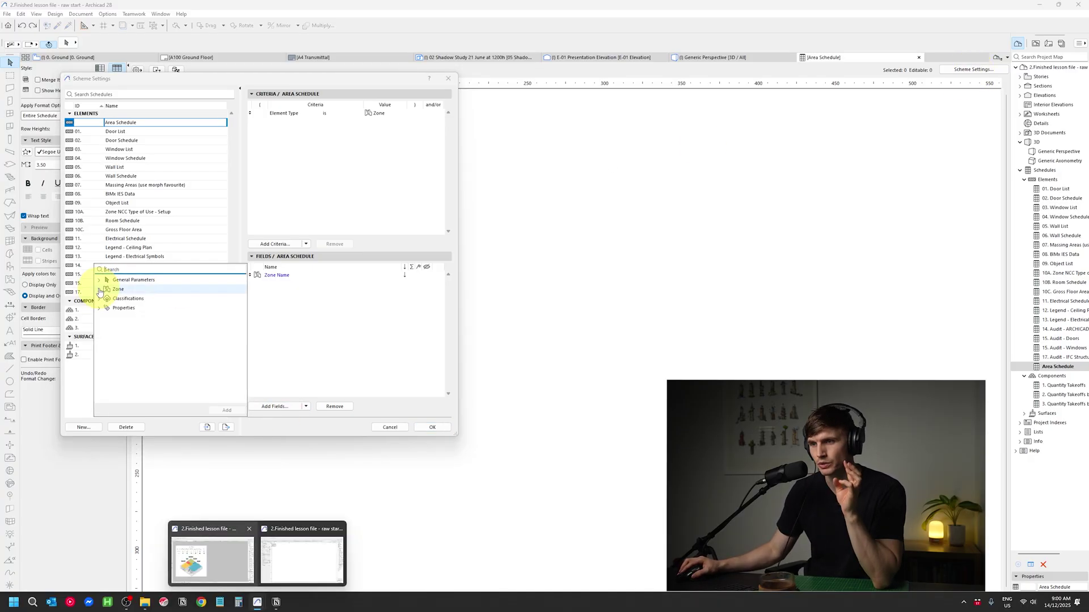
{"action": "left_click", "coordinate": [100, 290]}
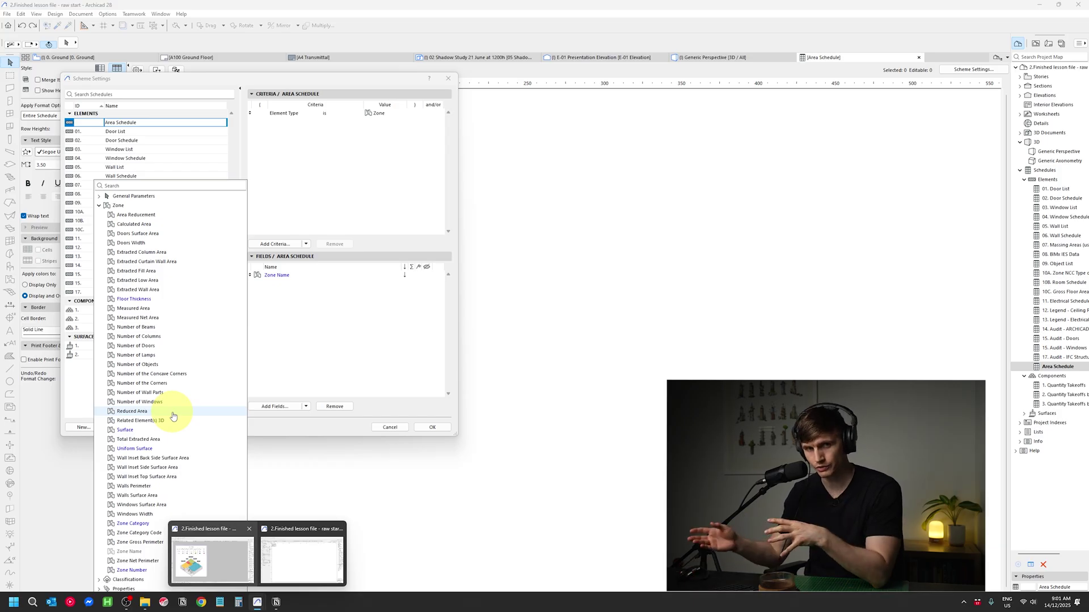
{"action": "left_click", "coordinate": [133, 308]}
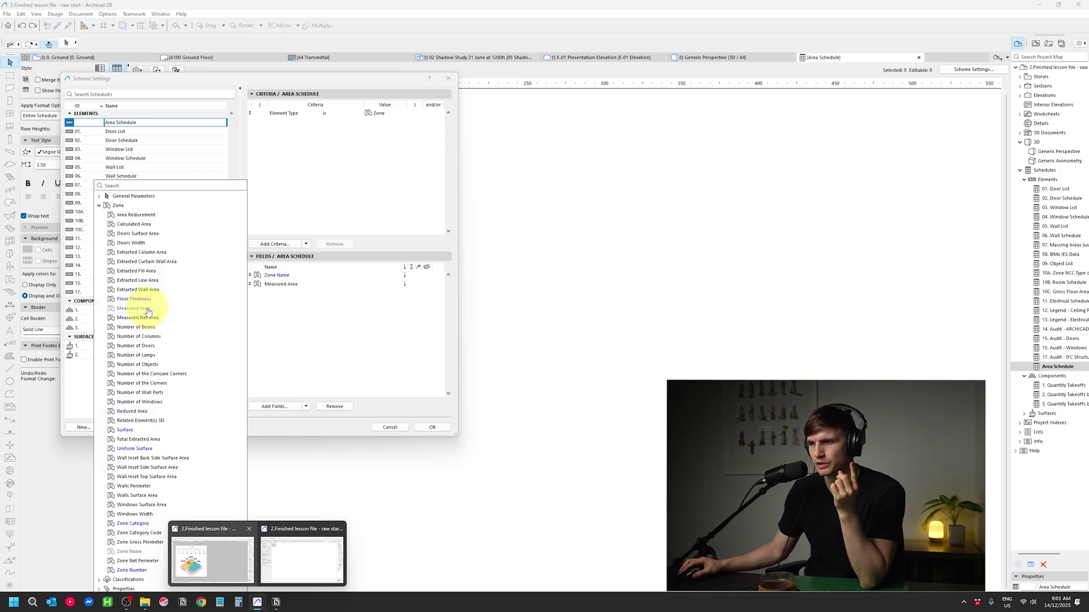
{"action": "left_click", "coordinate": [442, 432]}
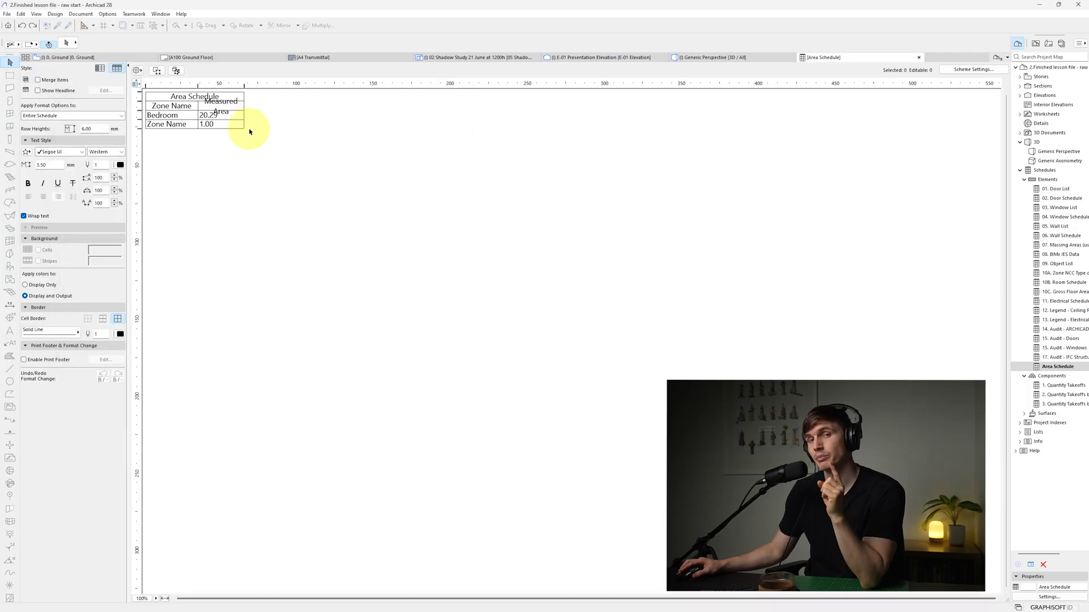
{"action": "double_click", "coordinate": [245, 85]}
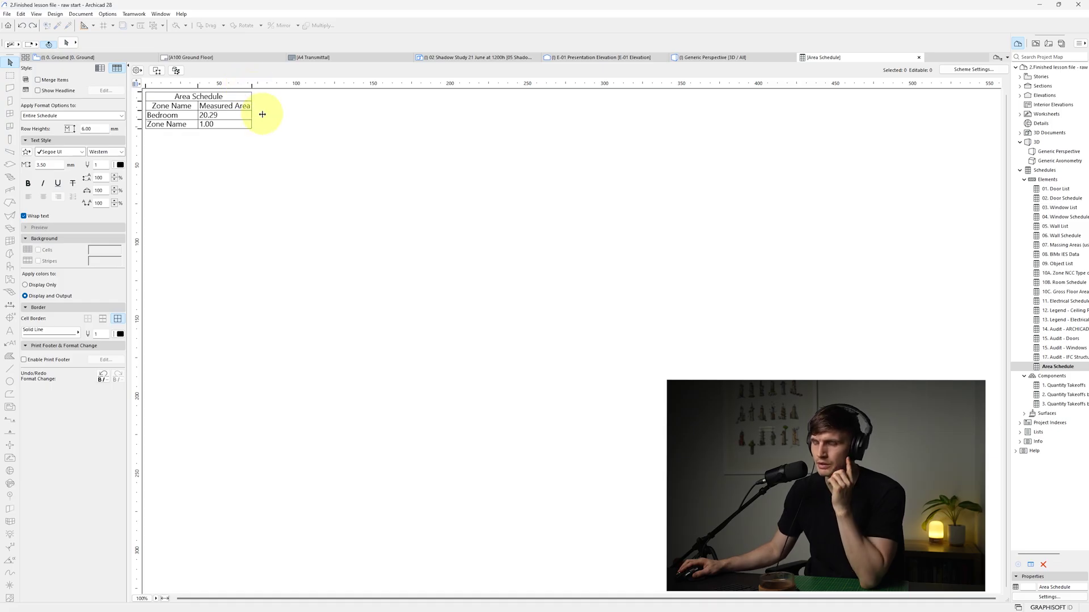
Delete the stray 1.00 m² zone beside the apartment on the Ground floor plan and return to the Area Schedule.
{"action": "key", "text": "F2"}
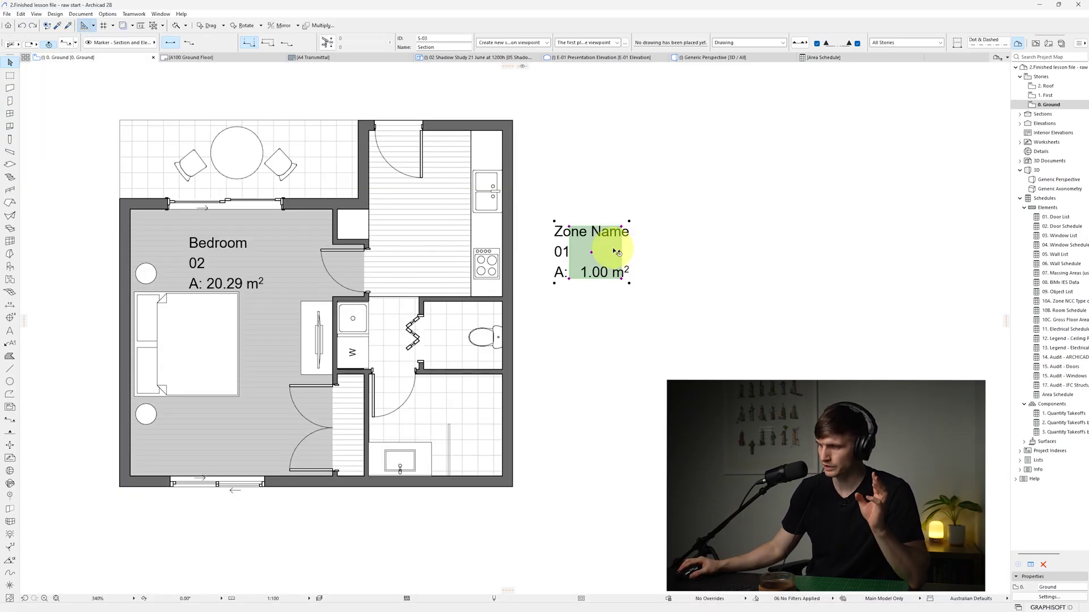
{"action": "key", "text": "ctrl+Tab"}
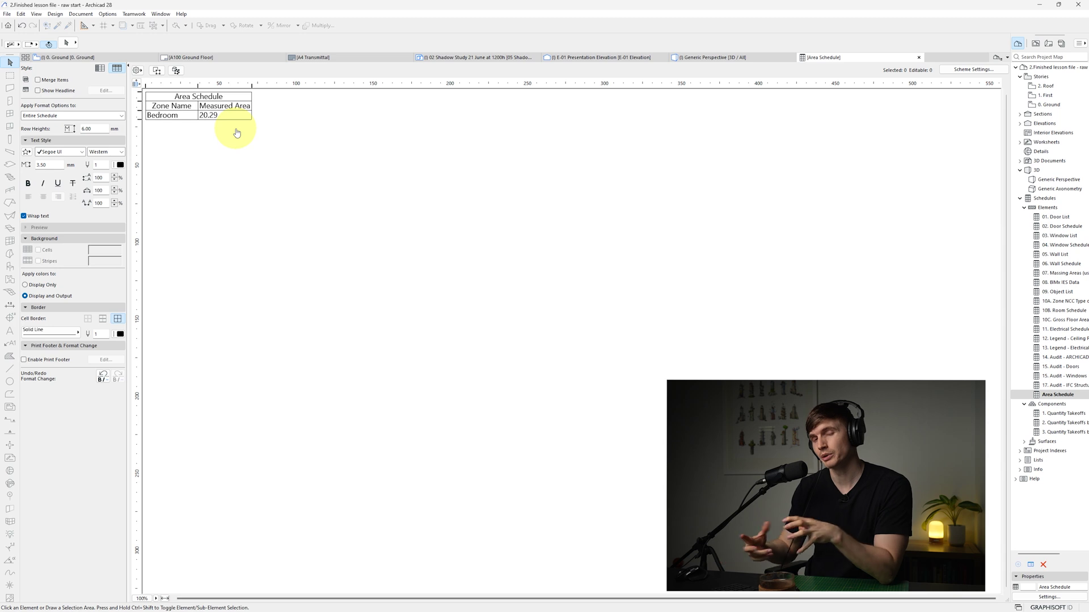
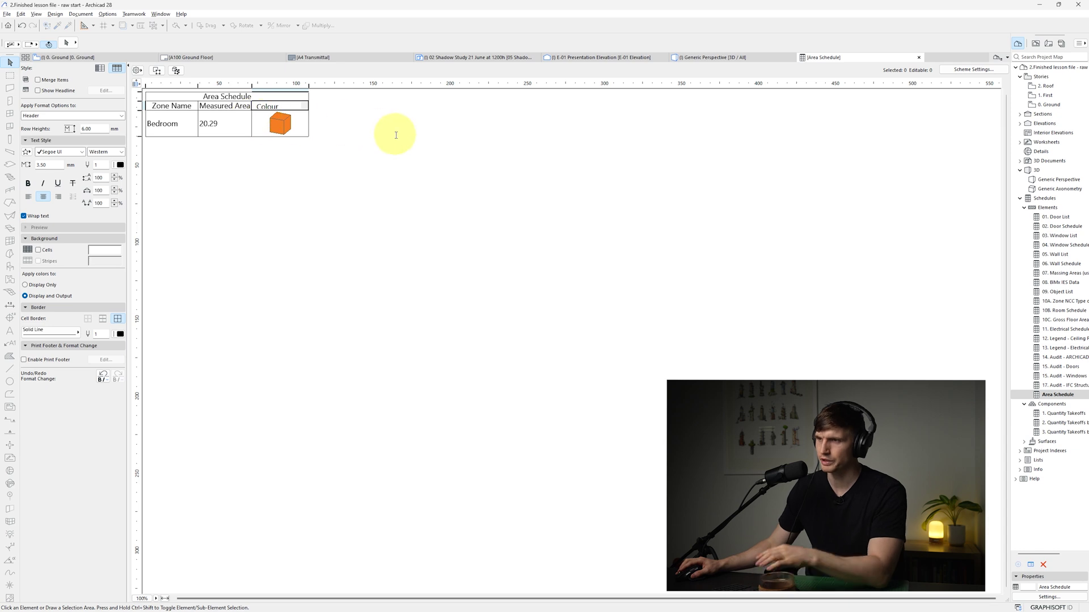
Rename the schedule's Measured Area heading to Area and its Zone Name heading to Room.
{"action": "left_click", "coordinate": [220, 106]}
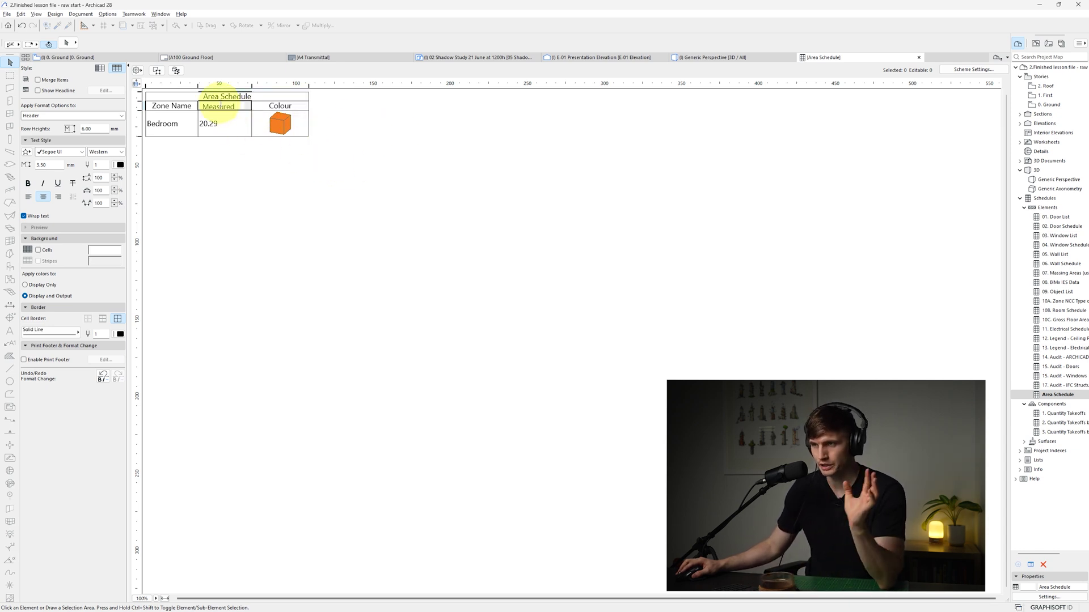
{"action": "triple_click", "coordinate": [224, 106]}
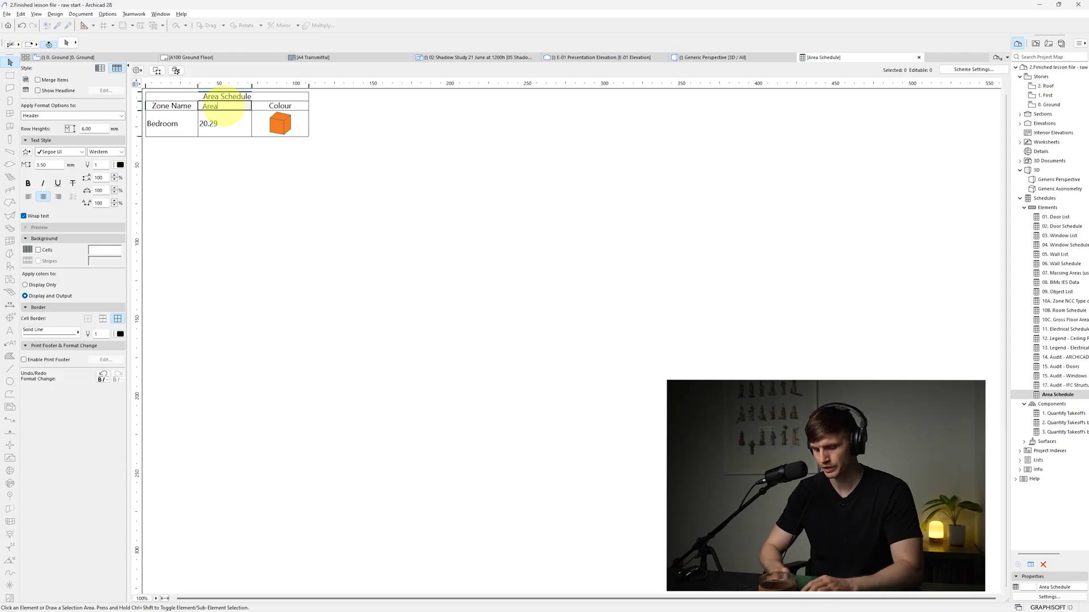
{"action": "double_click", "coordinate": [185, 107]}
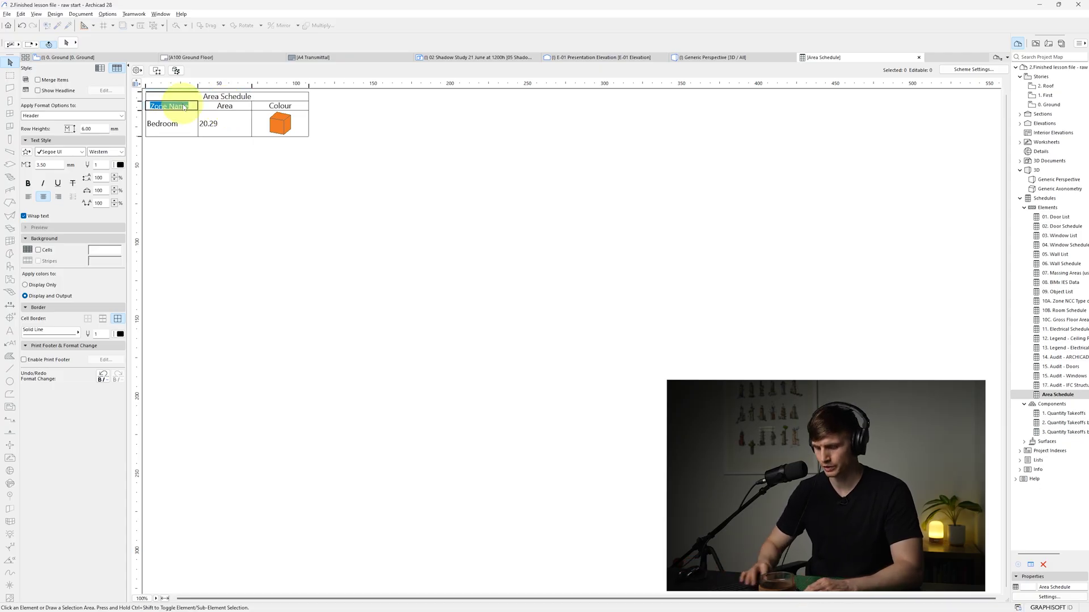
{"action": "type", "text": "Room"}
{"action": "left_click", "coordinate": [594, 158]}
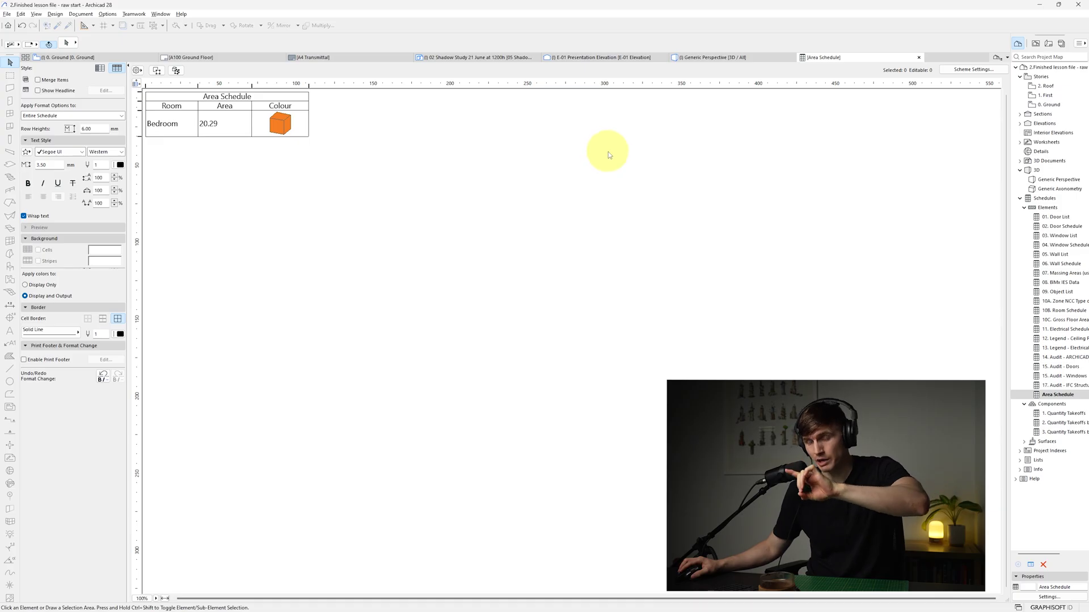
Switch the schedule to the layout with fields listed as rows and fit the Colour row to its preview.
{"action": "left_click", "coordinate": [100, 69]}
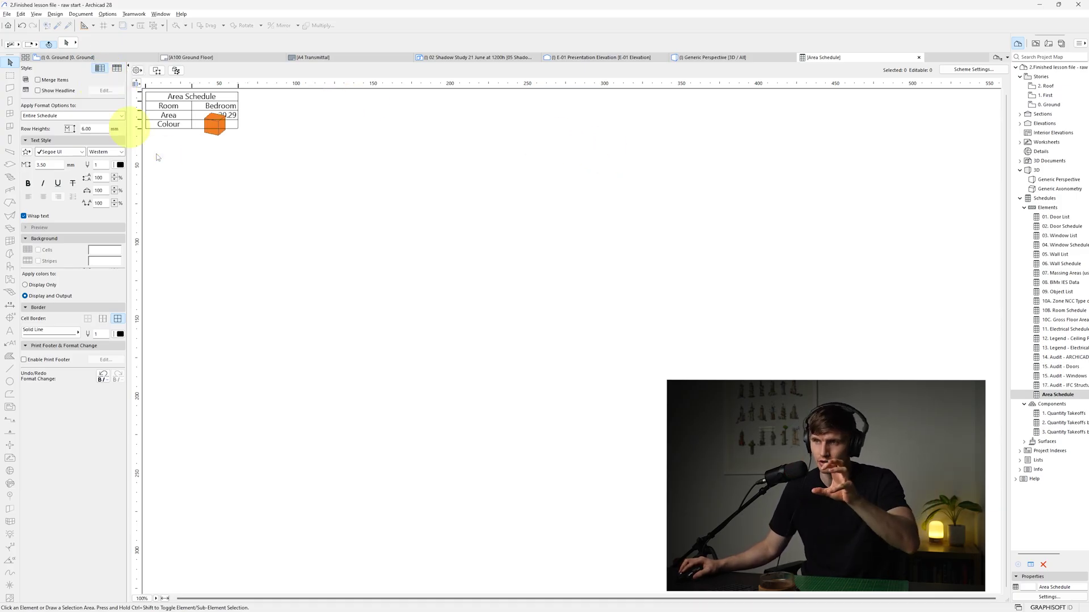
{"action": "double_click", "coordinate": [137, 127]}
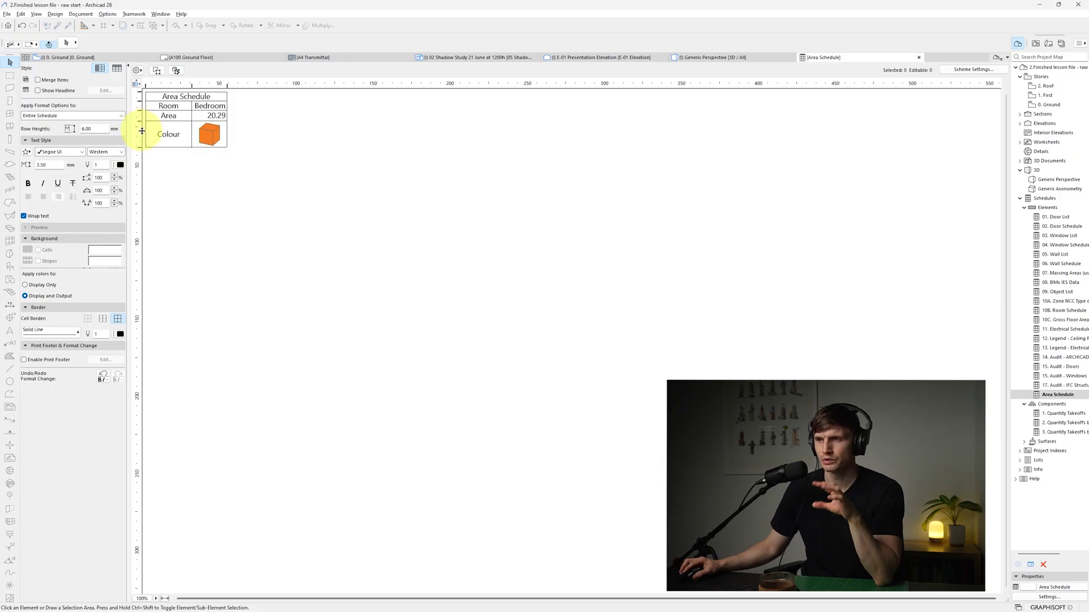
Set the entire schedule's row heights to 10, 15 and finally 20 mm, and reduce the title row's height.
{"action": "type", "text": "10"}
{"action": "key", "text": "Return"}
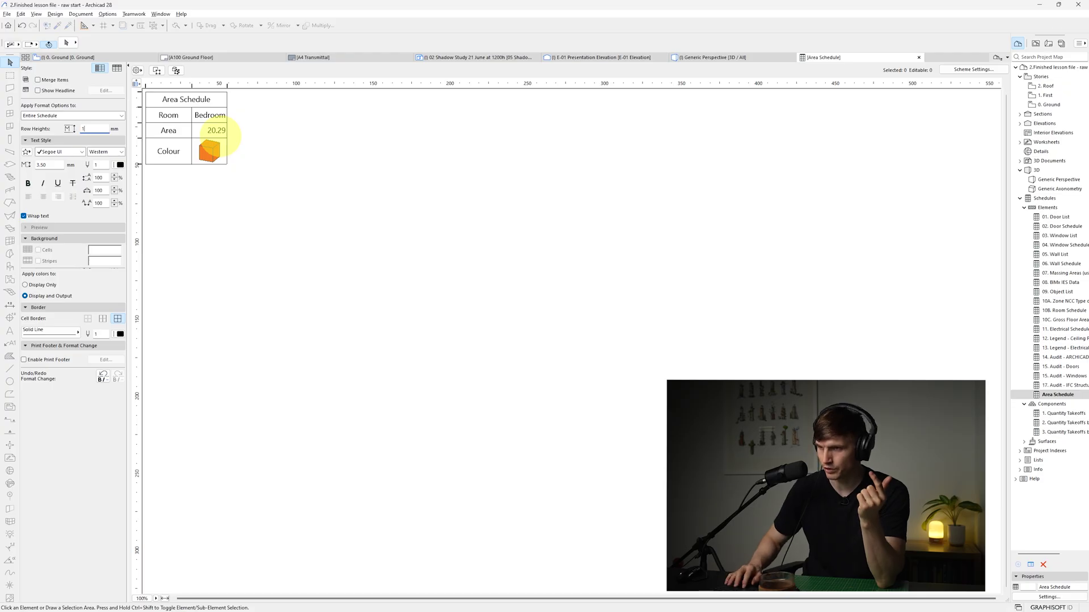
{"action": "key", "text": "Return"}
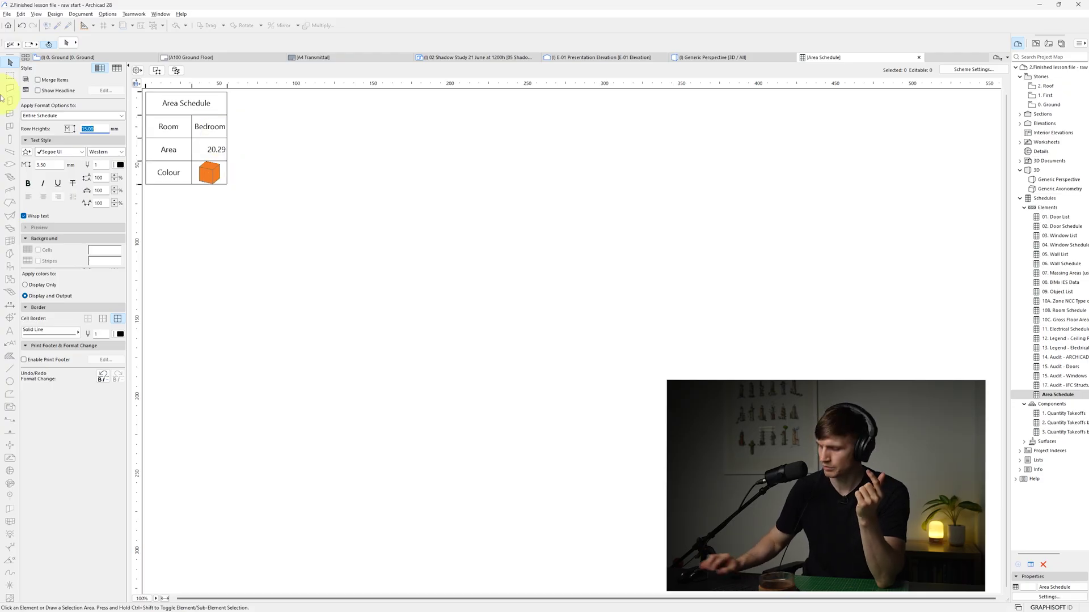
{"action": "key", "text": "Return"}
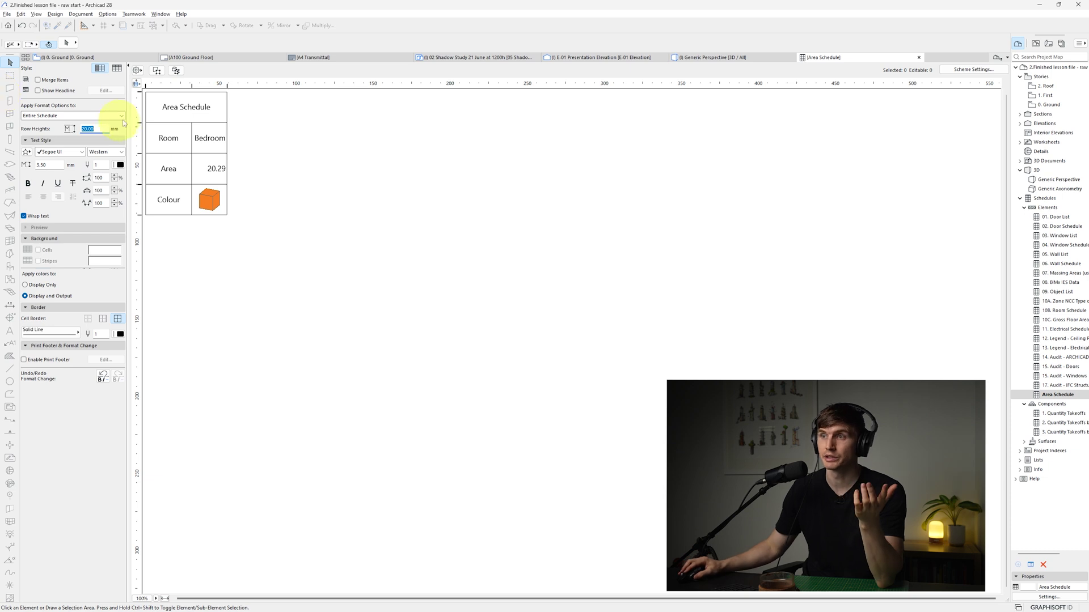
{"action": "left_click_drag", "start_coordinate": [139, 122], "coordinate": [141, 109]}
Set the font of the schedule's header cells to Barlow Medium and select the Bedroom's area value cell.
{"action": "left_click", "coordinate": [171, 157]}
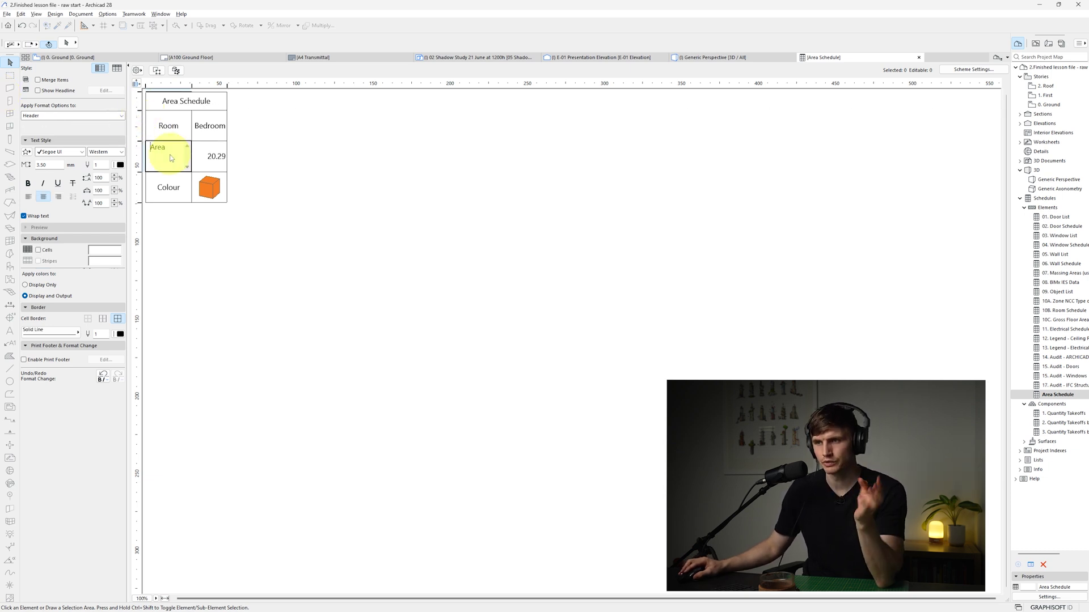
{"action": "left_click", "coordinate": [82, 152]}
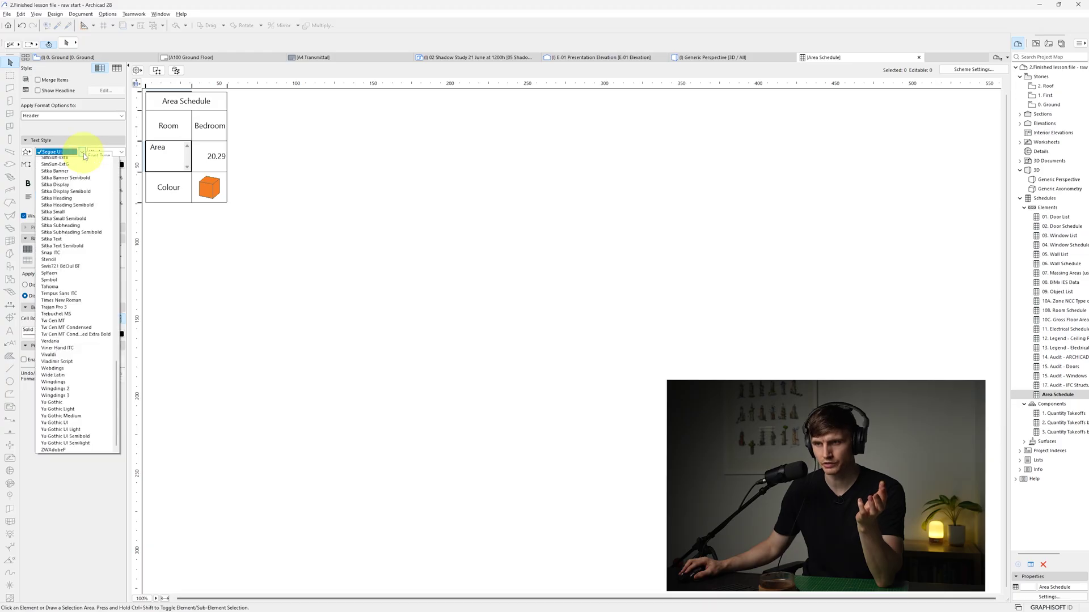
{"action": "scroll", "coordinate": [74, 162], "scroll_direction": "up", "scroll_amount": 20}
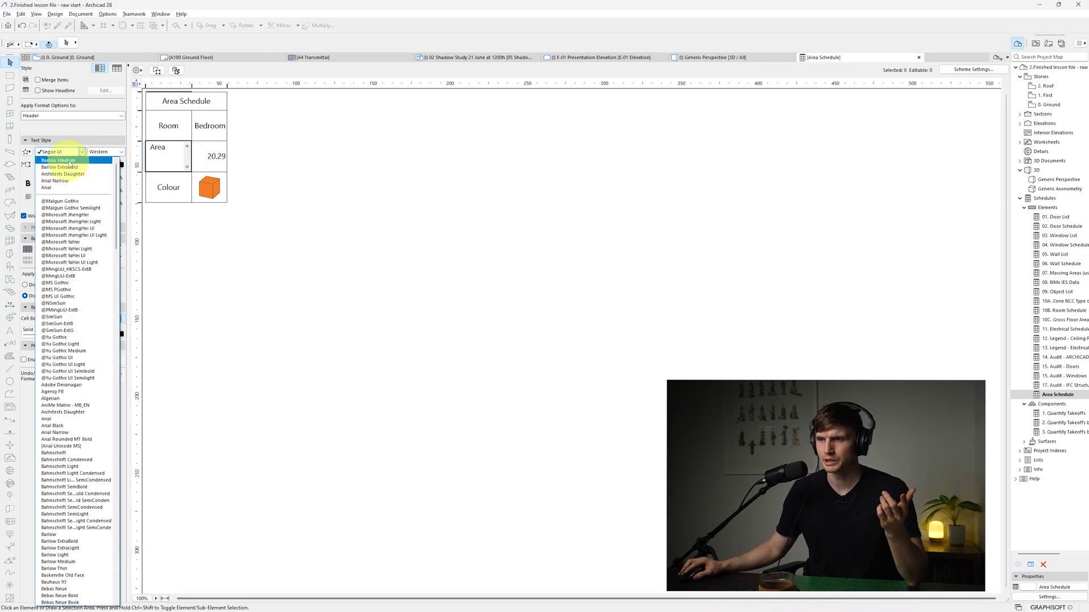
{"action": "left_click", "coordinate": [70, 161]}
{"action": "left_click", "coordinate": [216, 156]}
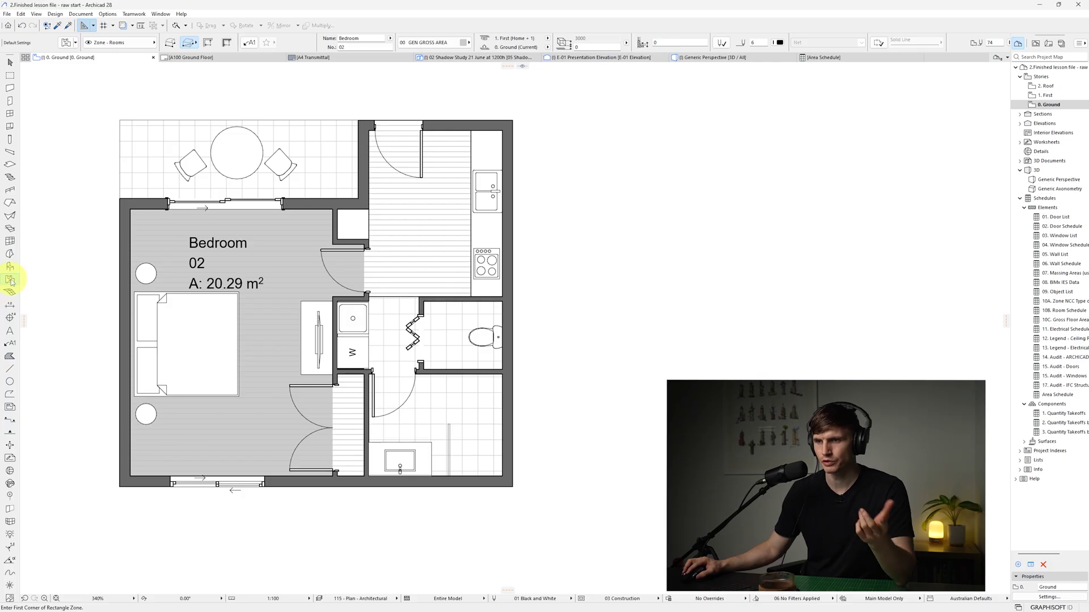
Draw a rectangular zone of about 5 m² between the bathroom's opposite corners and place its stamp inside the room.
{"action": "left_click", "coordinate": [504, 477]}
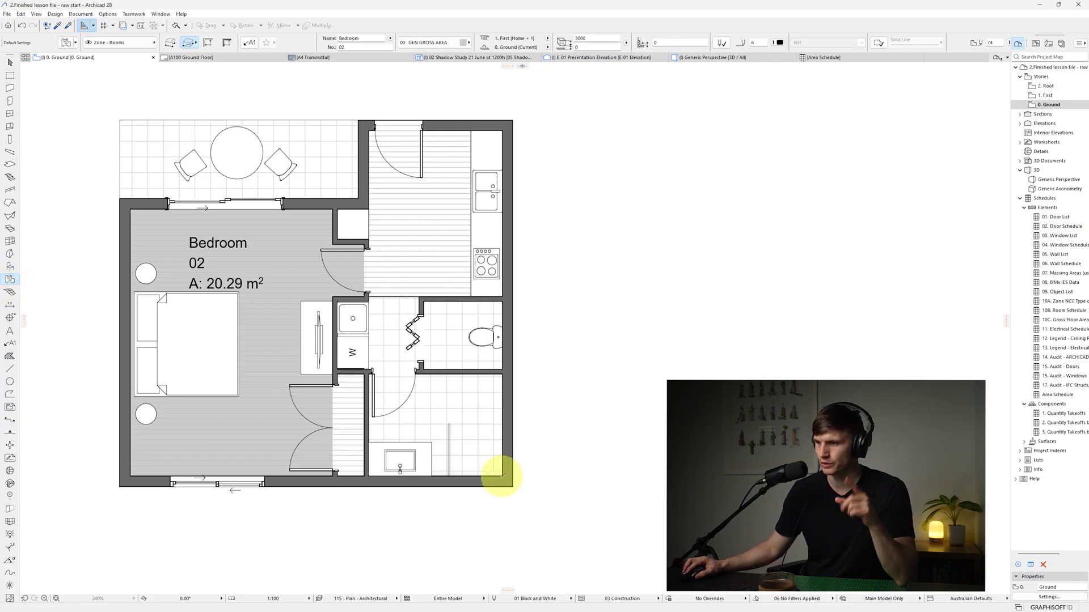
{"action": "left_click", "coordinate": [371, 373]}
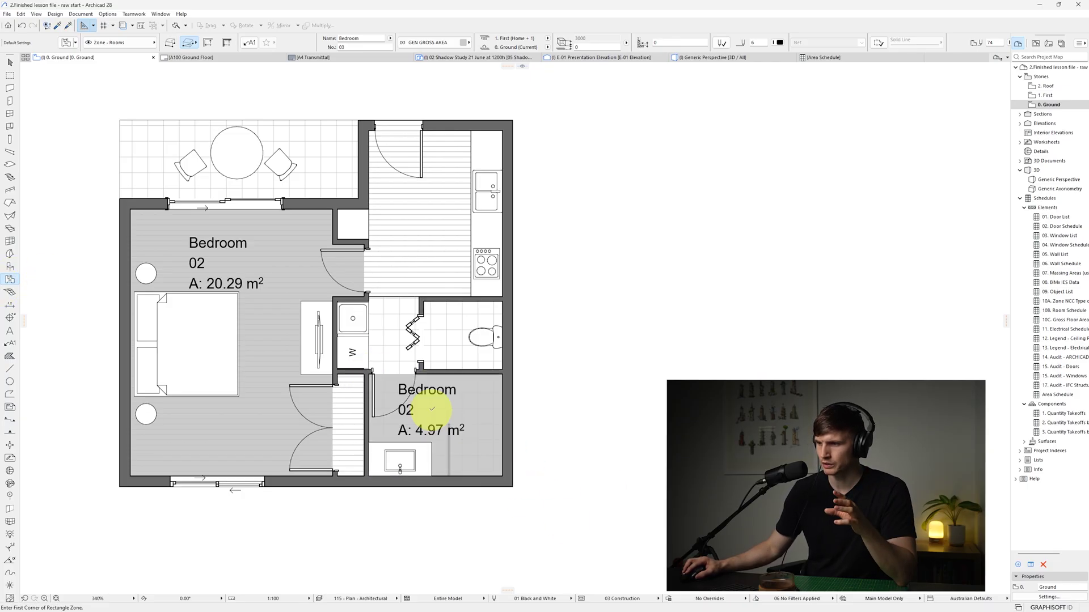
{"action": "left_click", "coordinate": [481, 404], "text": "shift"}
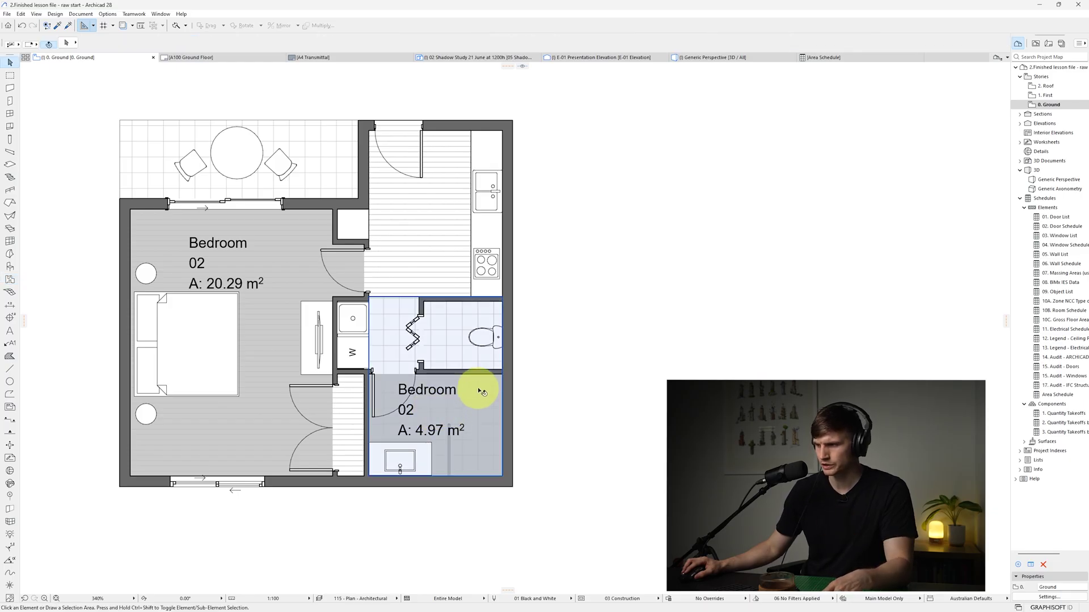
{"action": "key", "text": "Escape"}
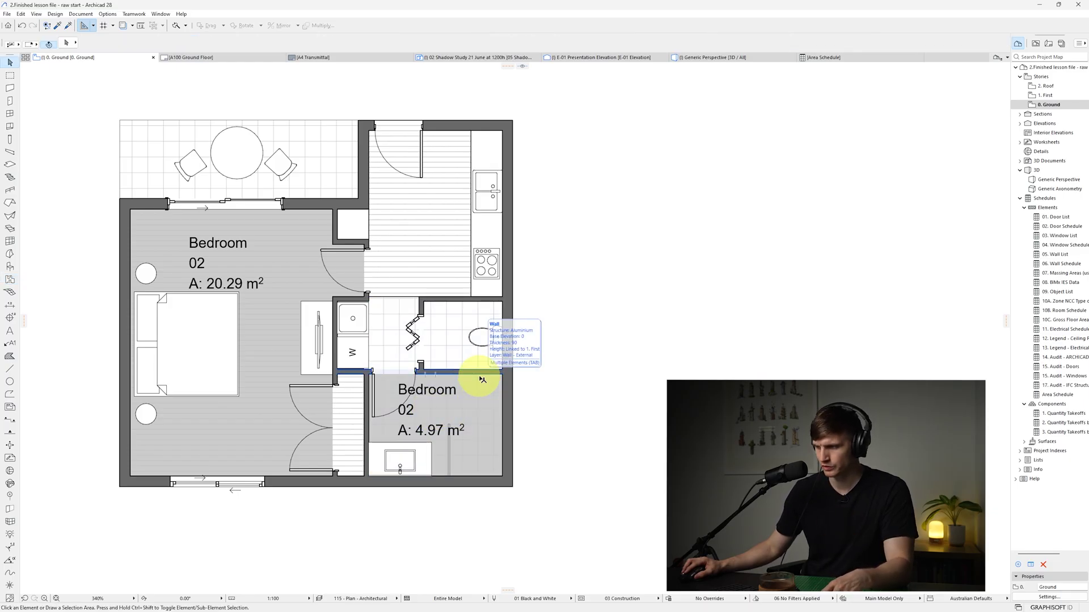
Bring the new bathroom zone to the front of the display order on the ground floor plan.
{"action": "left_click", "coordinate": [505, 392]}
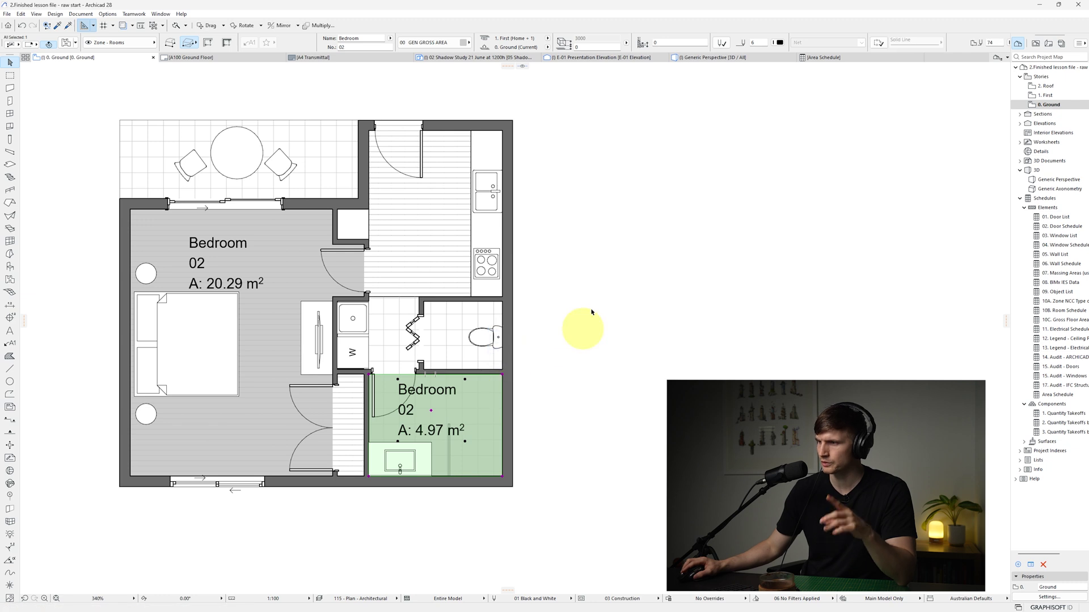
{"action": "right_click", "coordinate": [542, 167]}
{"action": "mouse_move", "coordinate": [569, 278]}
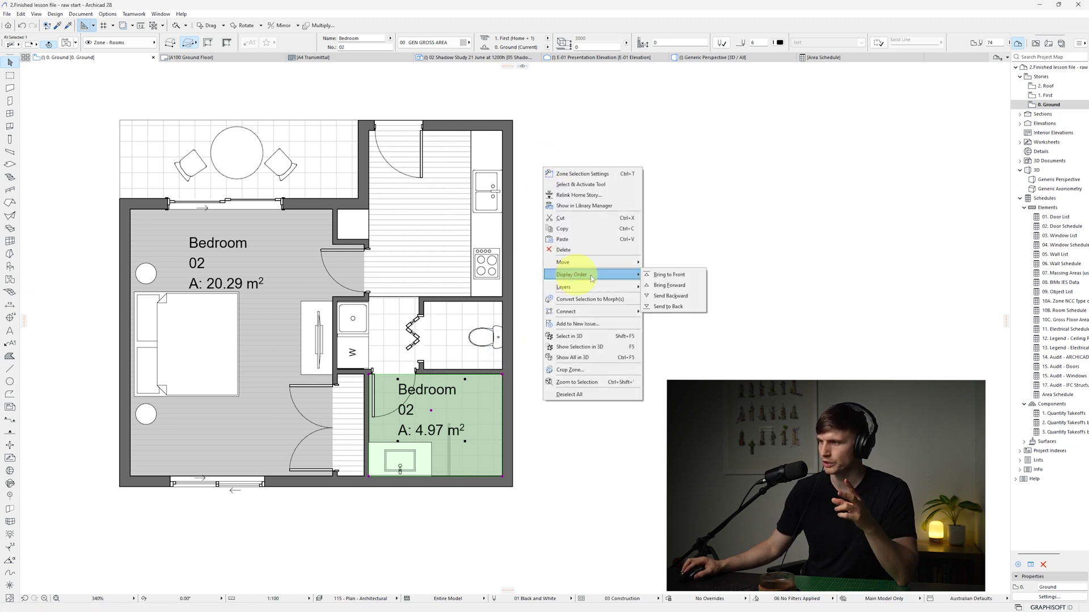
{"action": "left_click", "coordinate": [666, 276]}
{"action": "scroll", "coordinate": [579, 37], "scroll_direction": "down", "scroll_amount": 3}
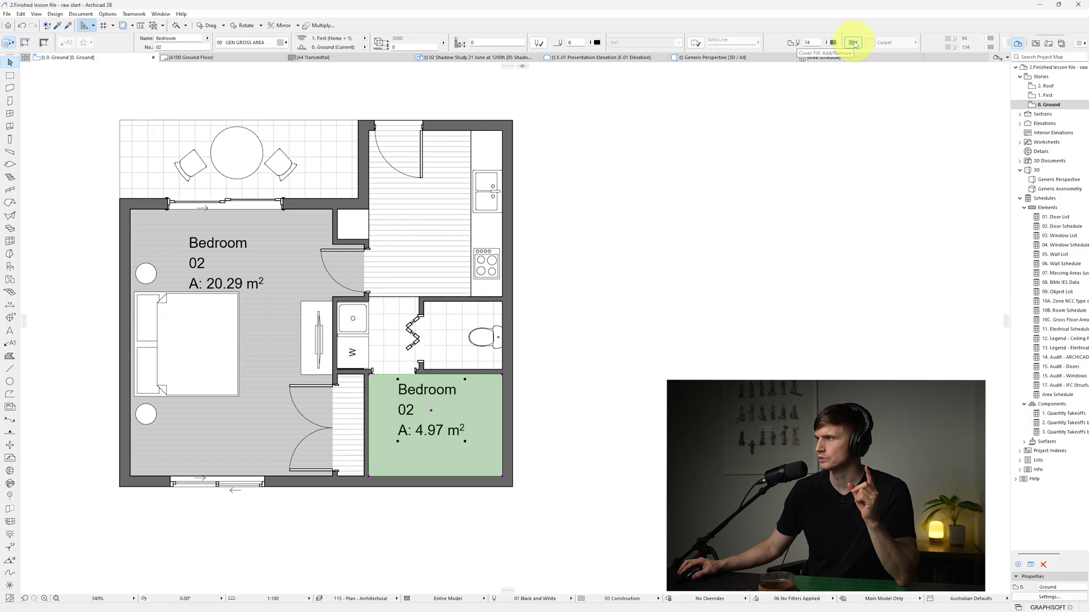
Give the bathroom zone a 50 % cover fill with a transparent background so the fixtures beneath show through.
{"action": "left_click", "coordinate": [854, 44]}
{"action": "left_click", "coordinate": [888, 45]}
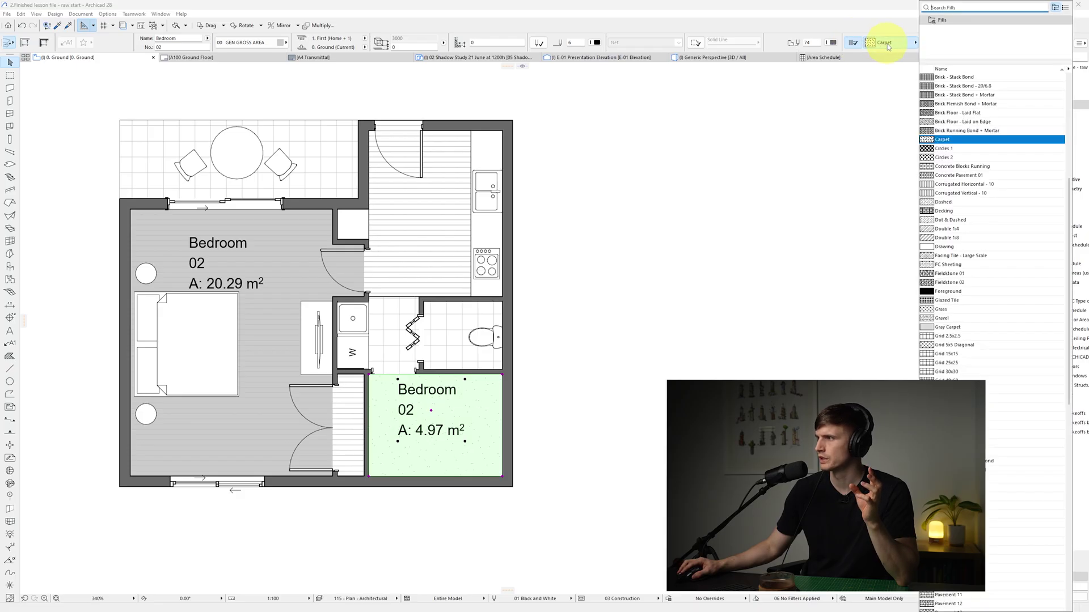
{"action": "left_click", "coordinate": [893, 48]}
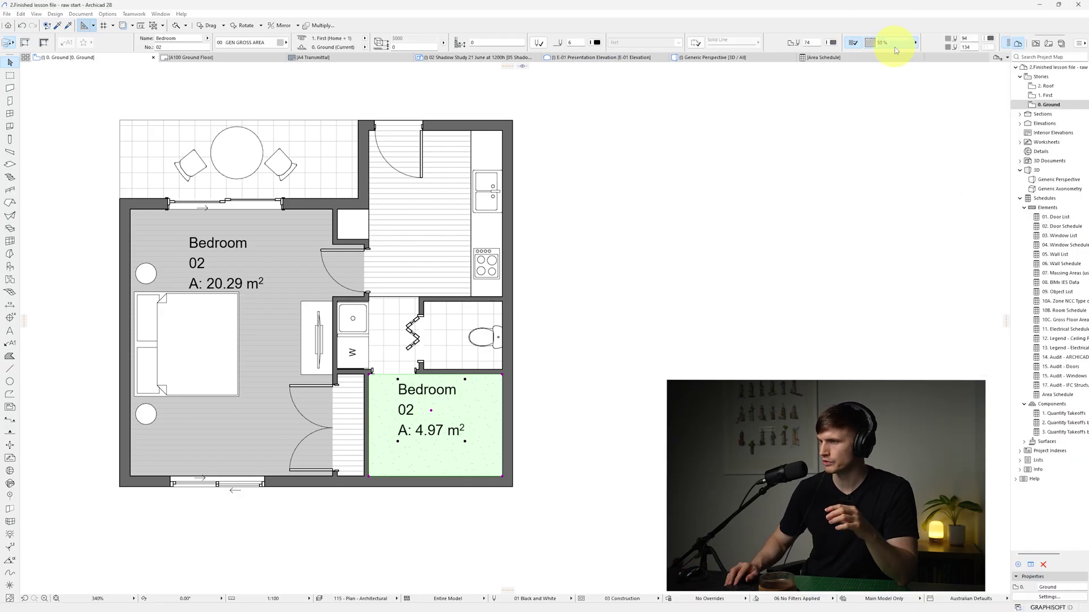
{"action": "left_click", "coordinate": [992, 47]}
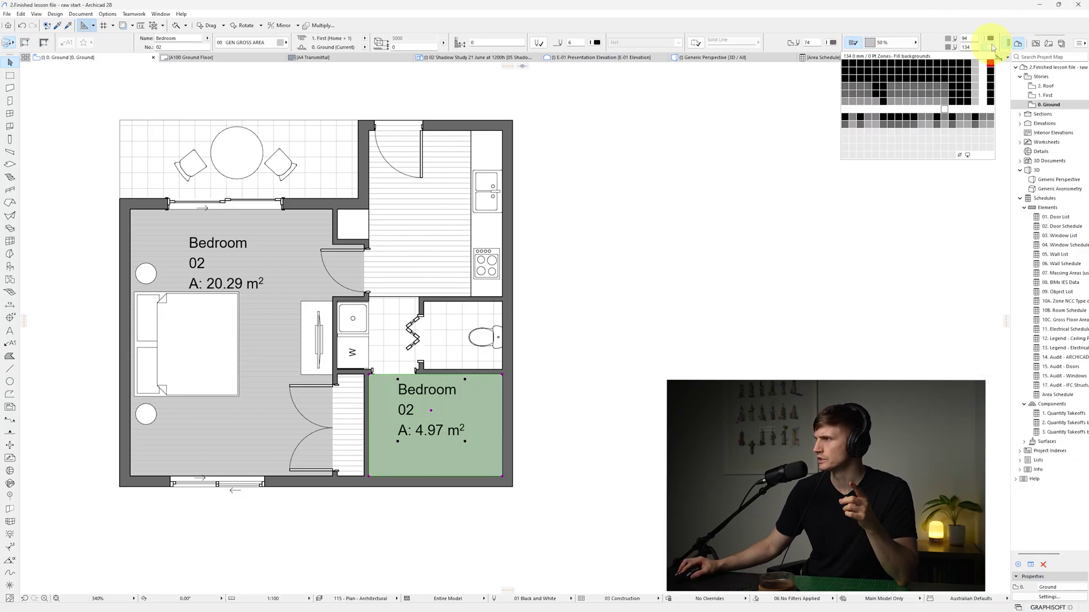
{"action": "left_click", "coordinate": [959, 155]}
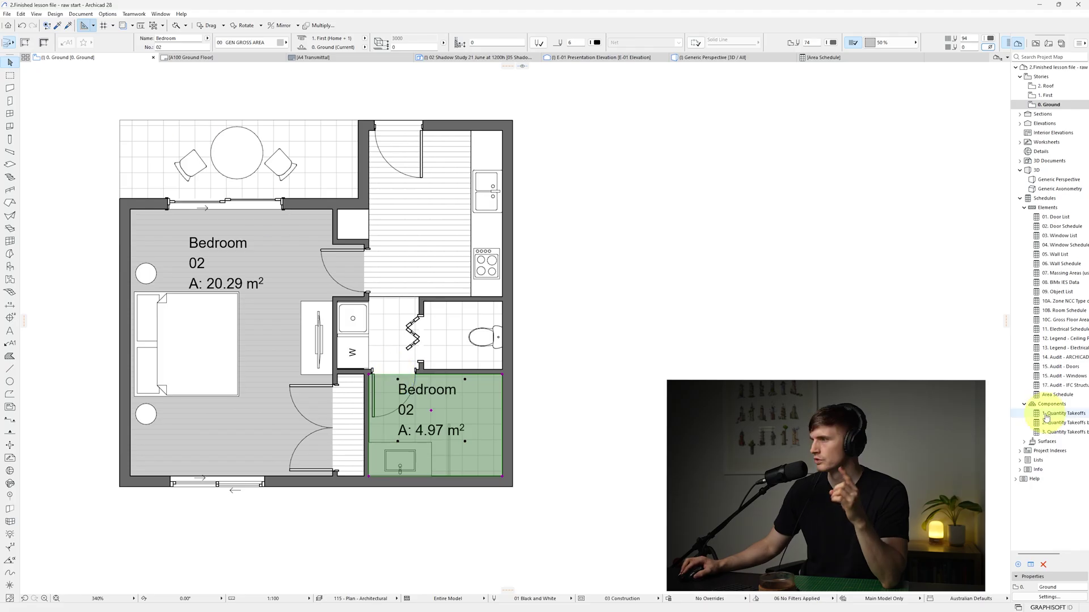
Check the Area Schedule and rename the selected bathroom zone to Bathroom on the ground floor plan.
{"action": "double_click", "coordinate": [1057, 394]}
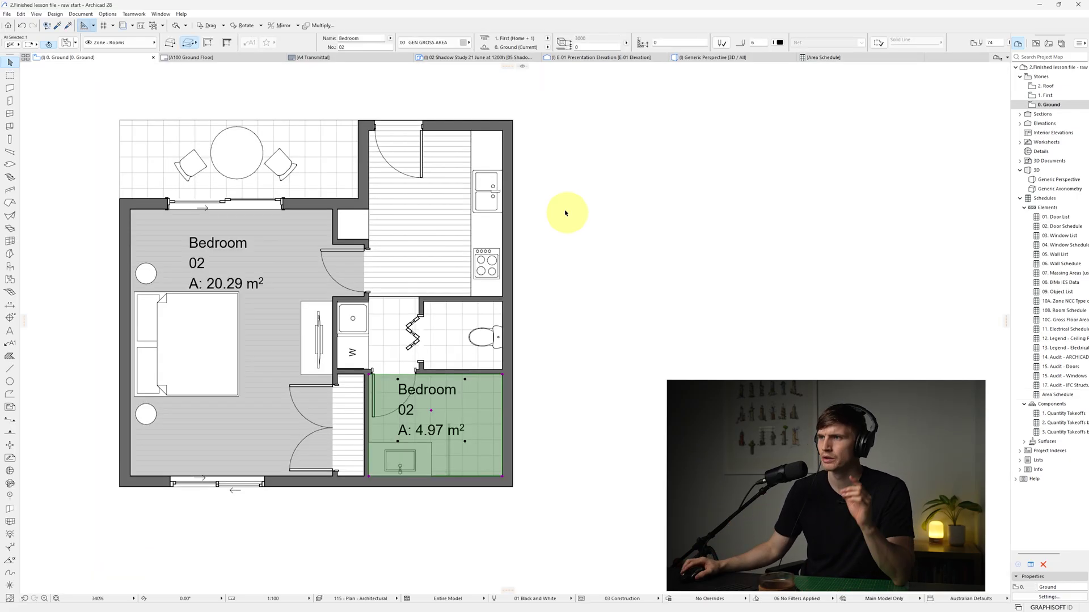
{"action": "double_click", "coordinate": [361, 38]}
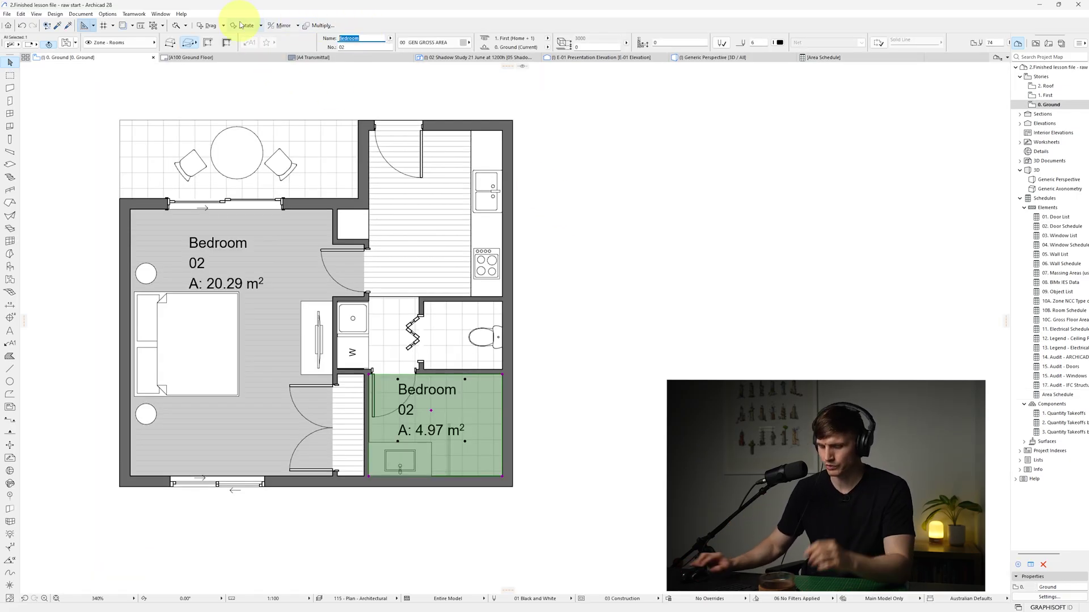
{"action": "type", "text": "Bathroom"}
{"action": "key", "text": "Return"}
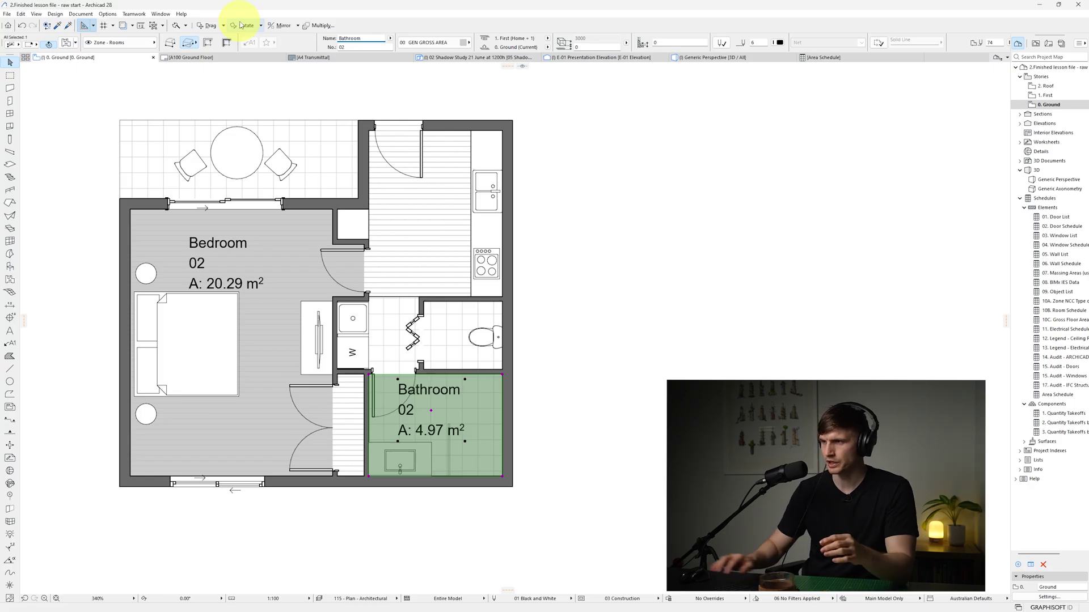
Show the model in 3D and set the Bathroom zone's surface to Translucent Yellow.
{"action": "key", "text": "F3"}
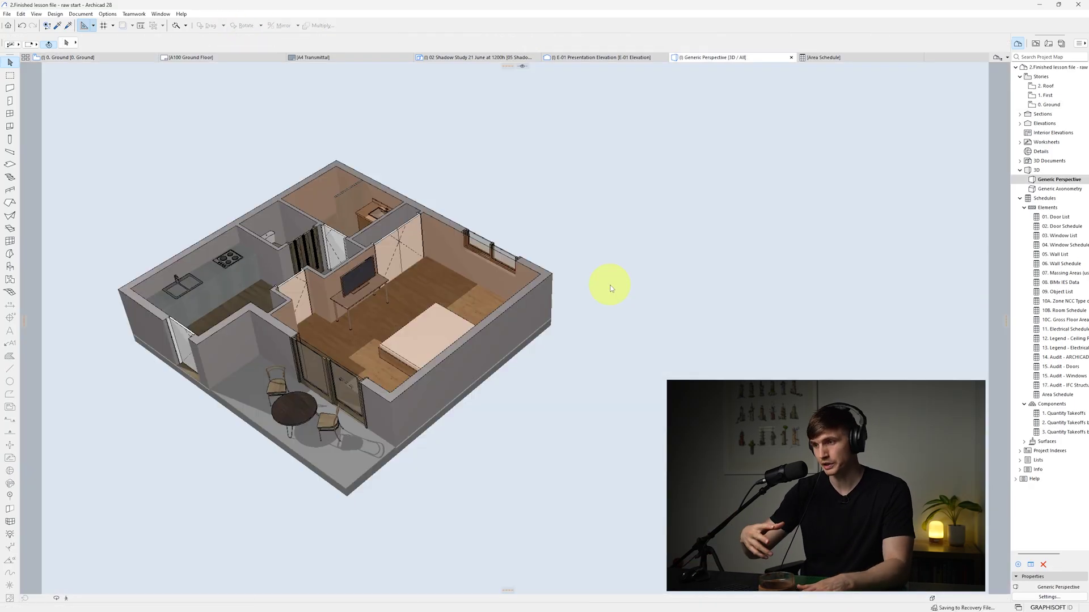
{"action": "scroll", "coordinate": [425, 44], "scroll_direction": "down", "scroll_amount": 6}
{"action": "scroll", "coordinate": [429, 51], "scroll_direction": "down", "scroll_amount": 10}
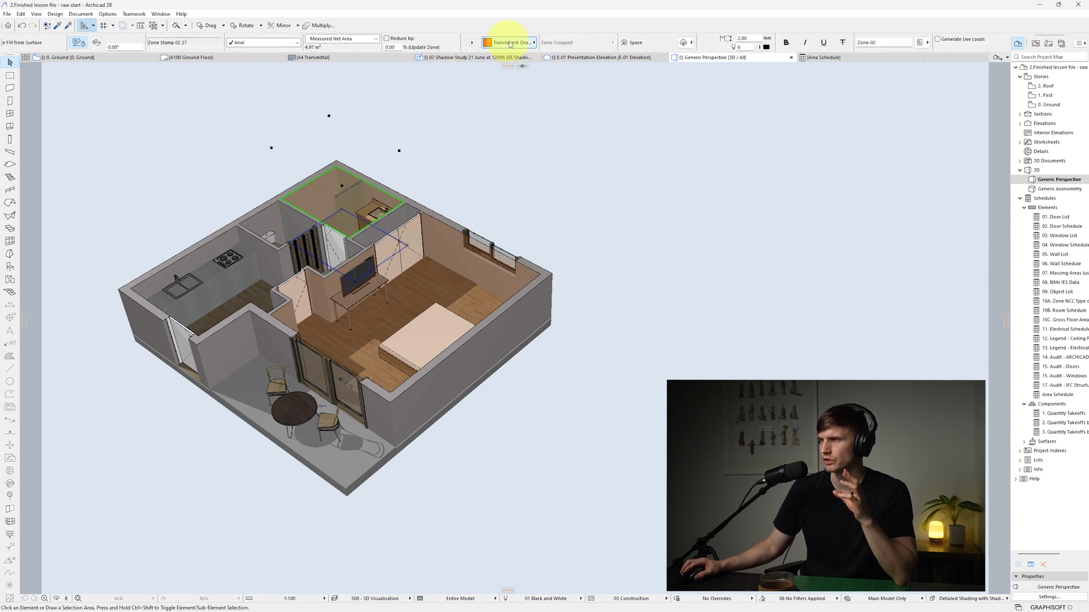
{"action": "left_click", "coordinate": [506, 42]}
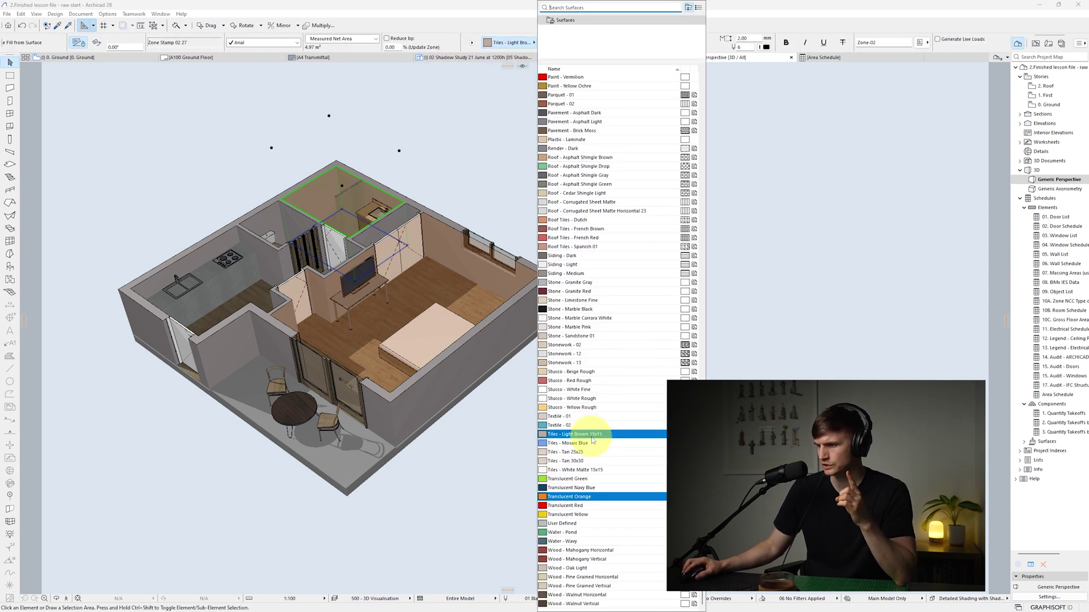
{"action": "left_click", "coordinate": [568, 514]}
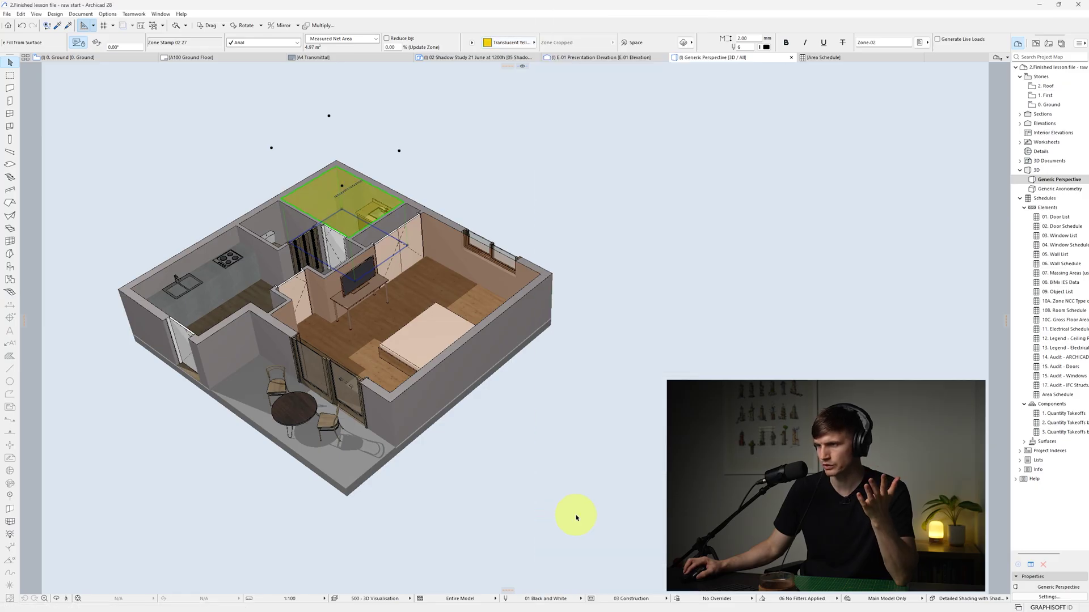
Open the Area Schedule and switch it to the layout with fields listed as rows.
{"action": "double_click", "coordinate": [1059, 395]}
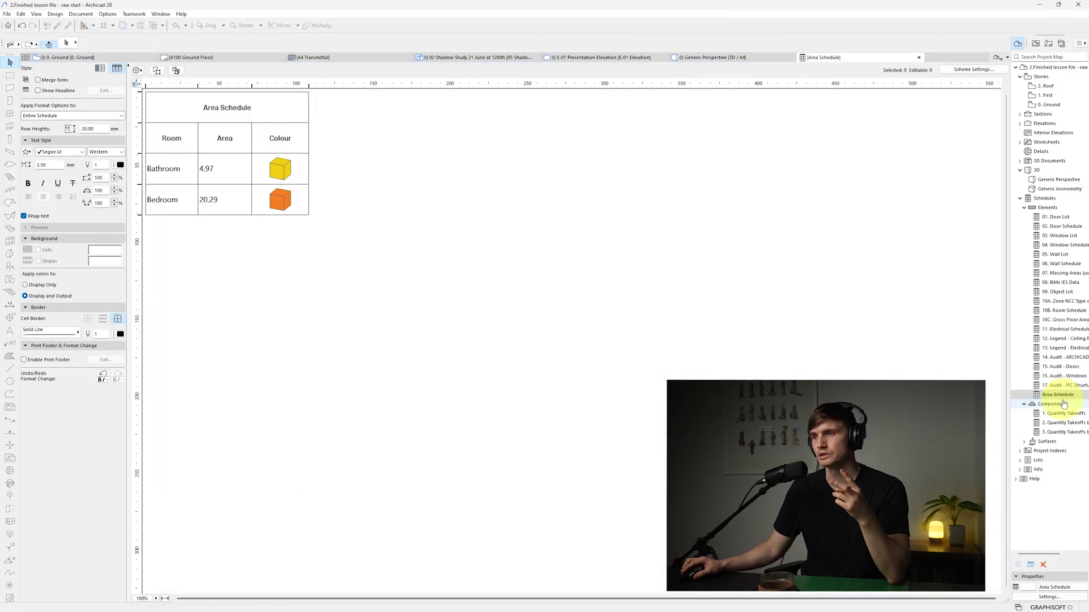
{"action": "left_click", "coordinate": [100, 68]}
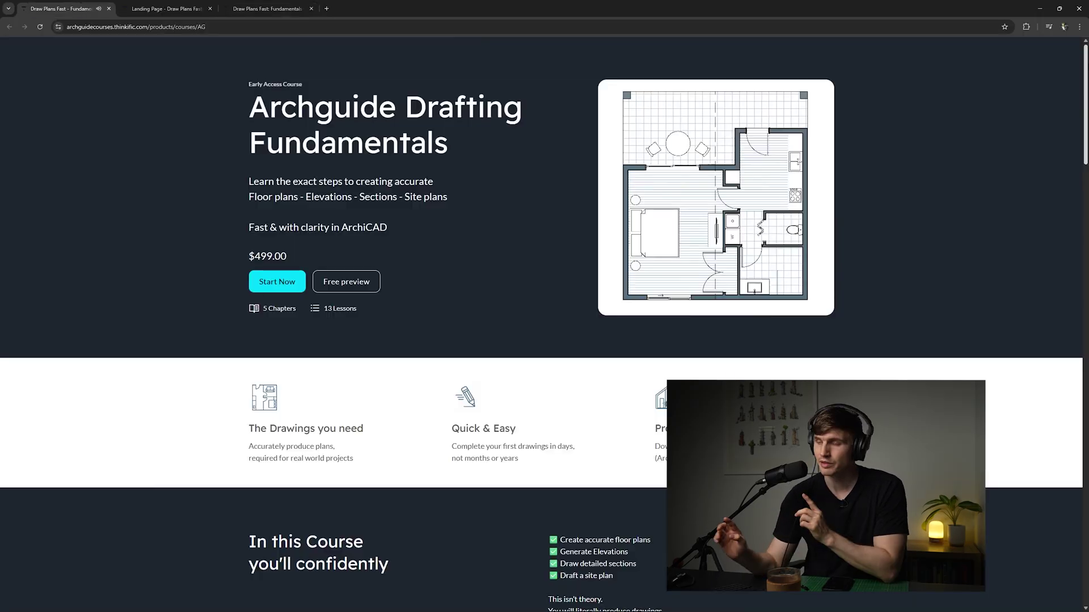
{"action": "scroll", "coordinate": [1080, 240], "scroll_direction": "down", "scroll_amount": 13}
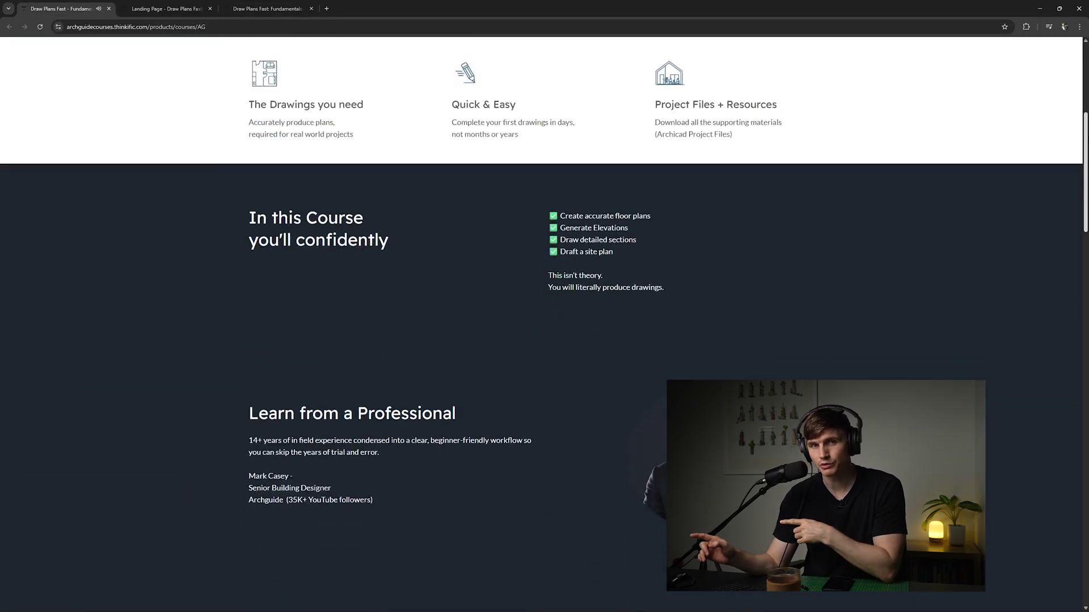
{"action": "scroll", "coordinate": [1080, 239], "scroll_direction": "down", "scroll_amount": 1}
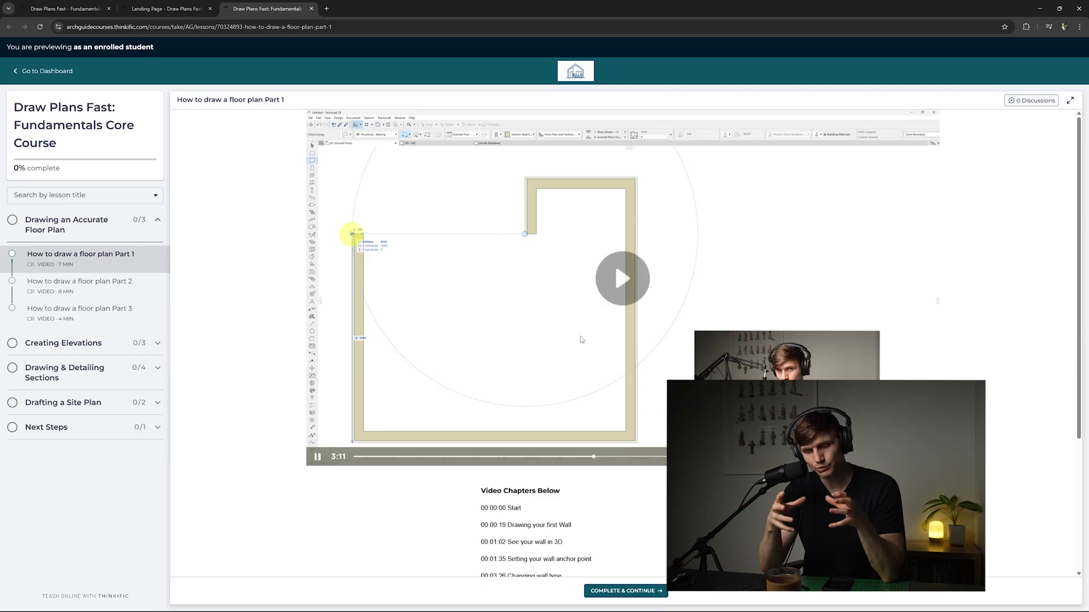
{"action": "scroll", "coordinate": [1068, 529], "scroll_direction": "down", "scroll_amount": 3}
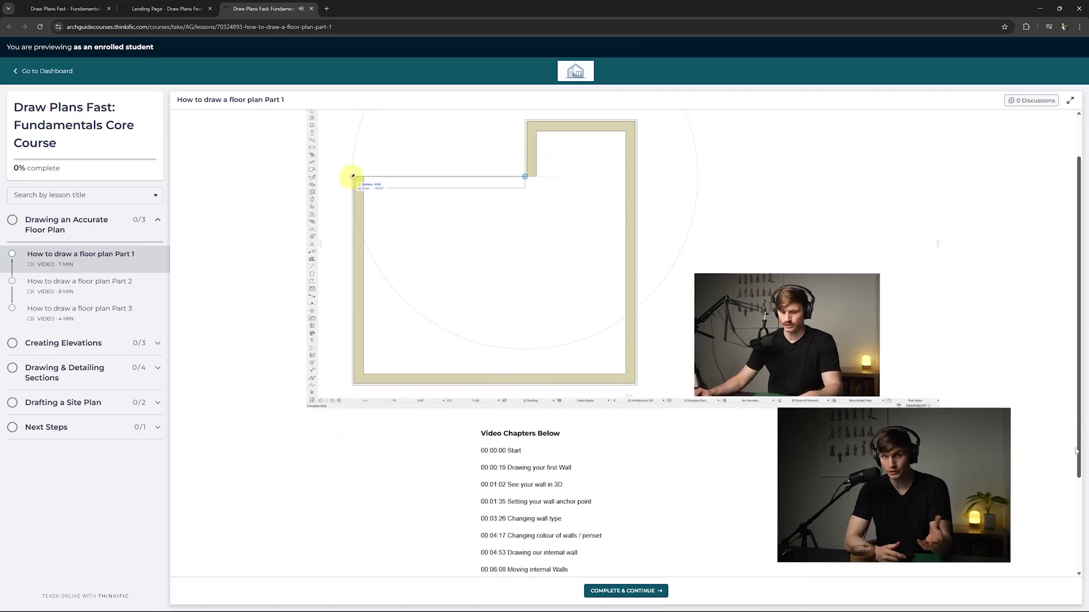